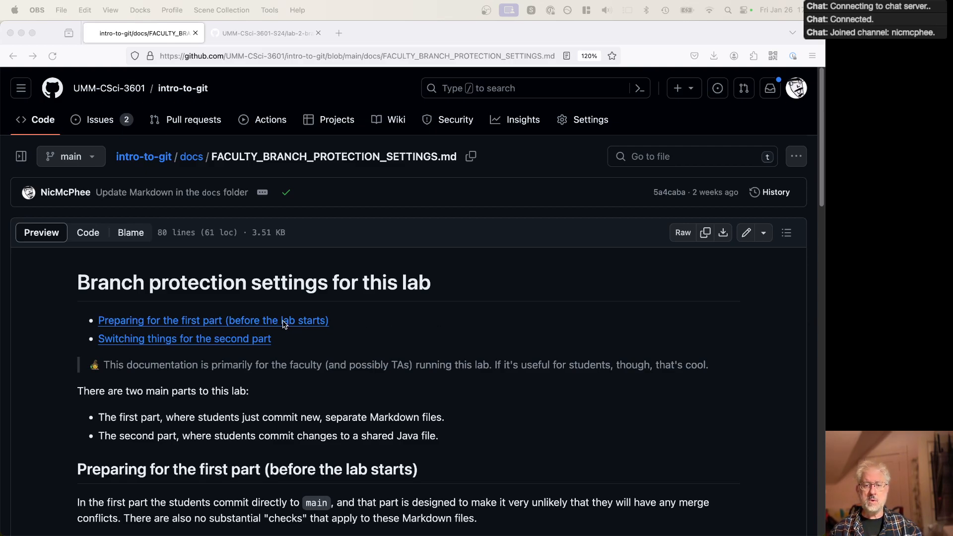
Step: Go to the "Switching things for the second part" section of the branch protection settings document
click(364, 322)
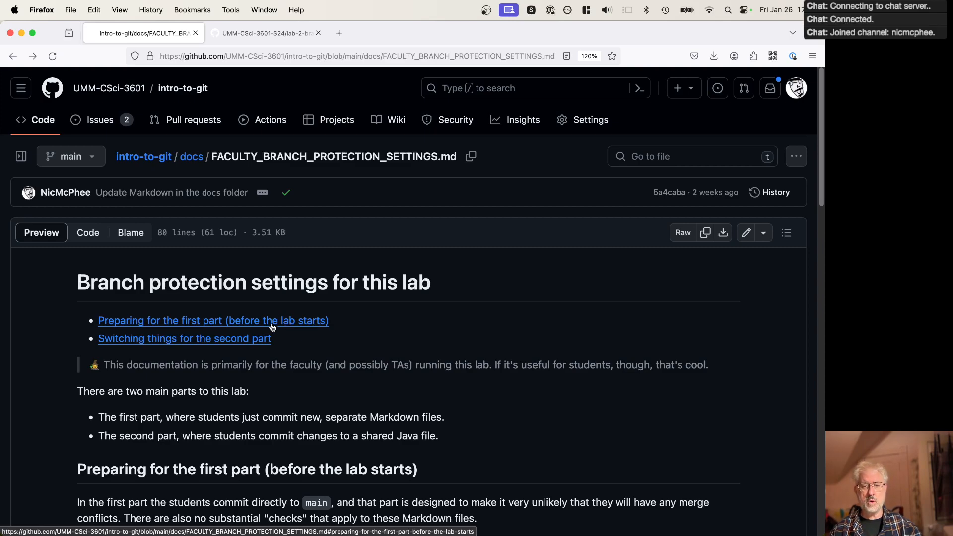
click(170, 342)
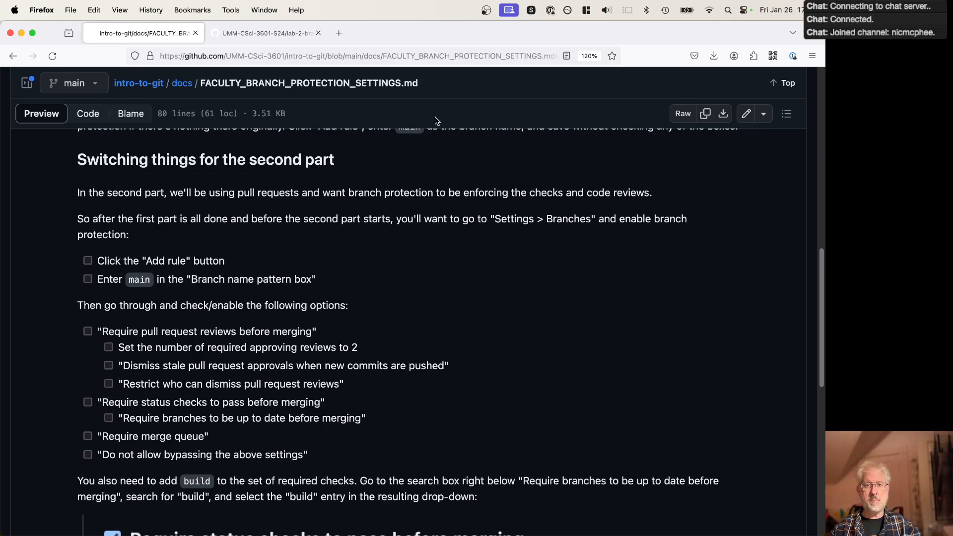
Step: Start a new branch protection rule in the settings of the lab-2-branch-protection-demo repository
click(279, 33)
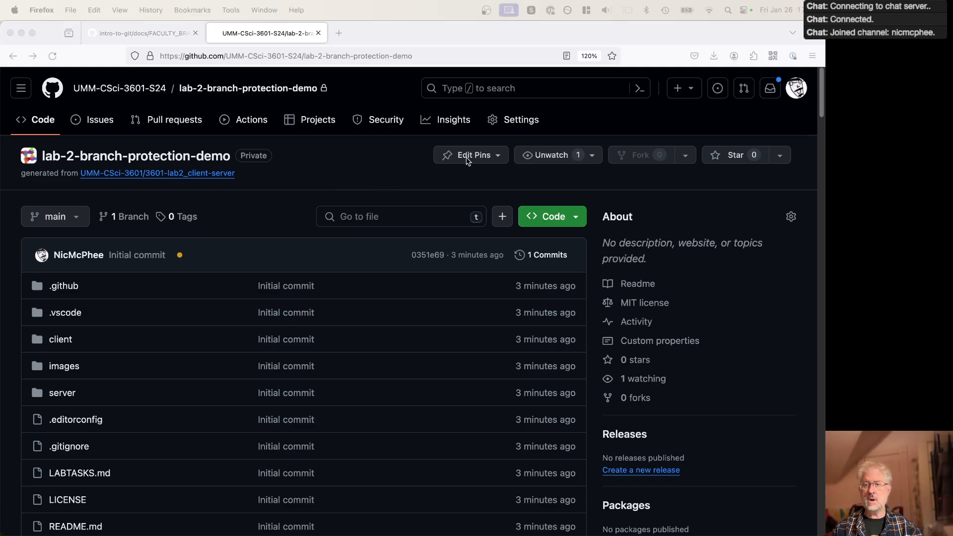
click(517, 120)
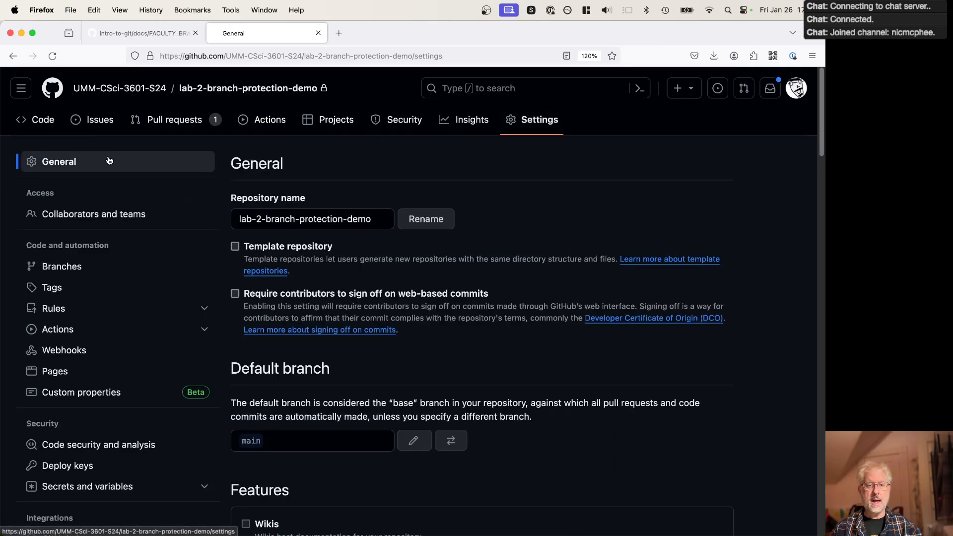
click(58, 267)
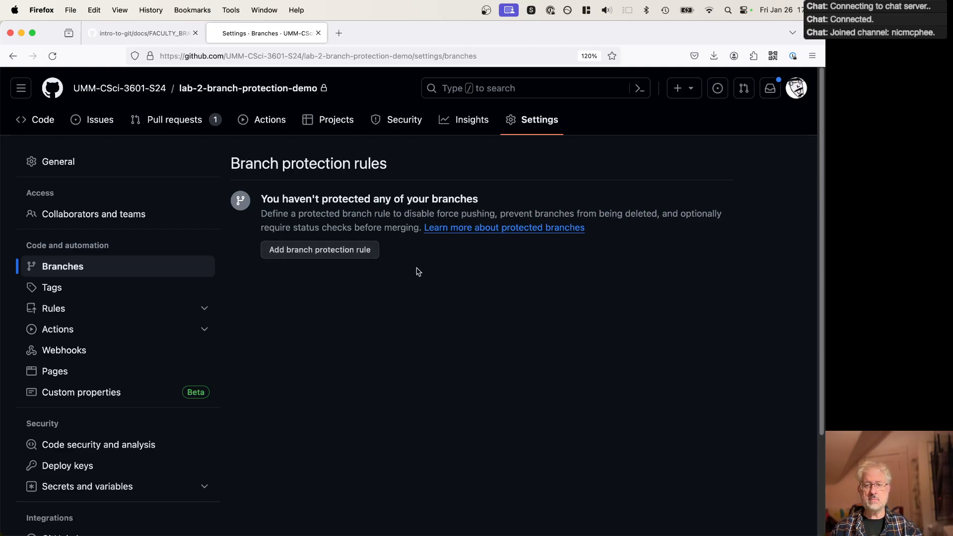
click(342, 253)
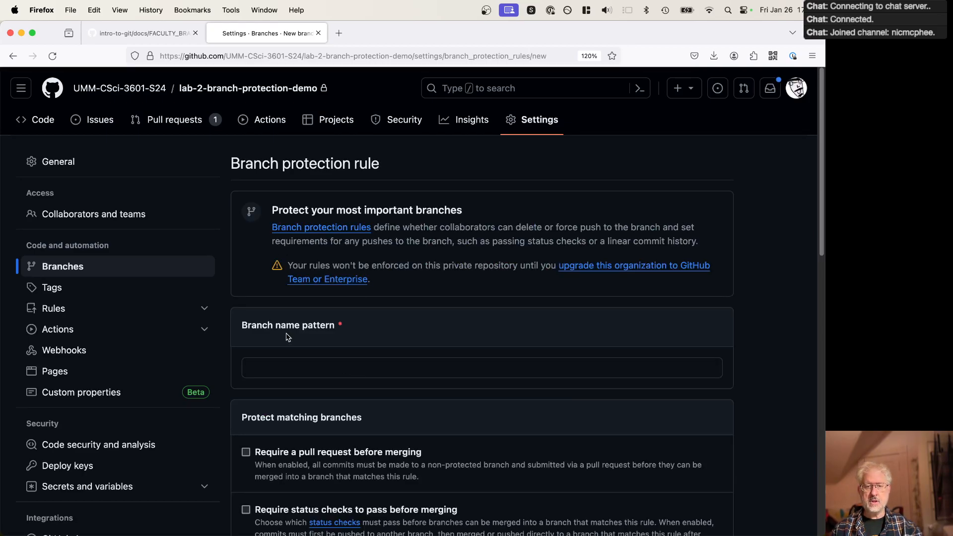
Step: Set the rule's branch name pattern to main
click(347, 365)
text(Main)
key(BackSpace)
key(BackSpace)
key(BackSpace)
key(BackSpace)
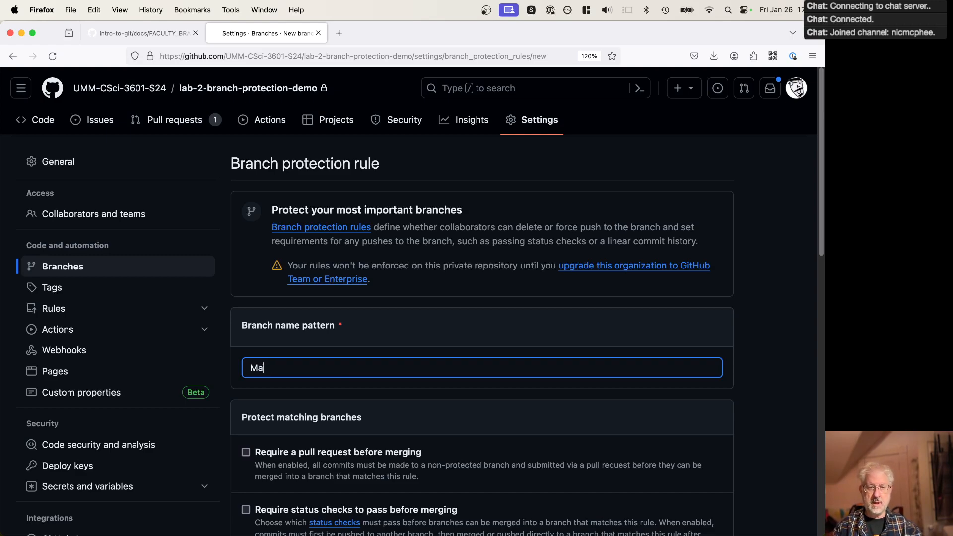
text(main)
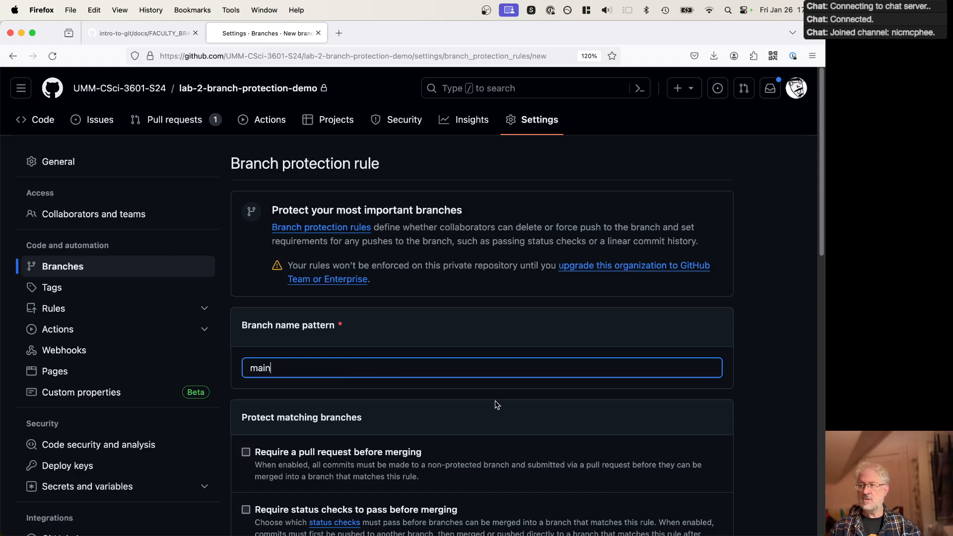
Step: Require a pull request before merging, dismiss stale approvals when new commits are pushed, and restrict who can dismiss pull request reviews
scroll(474, 406, down, 5)
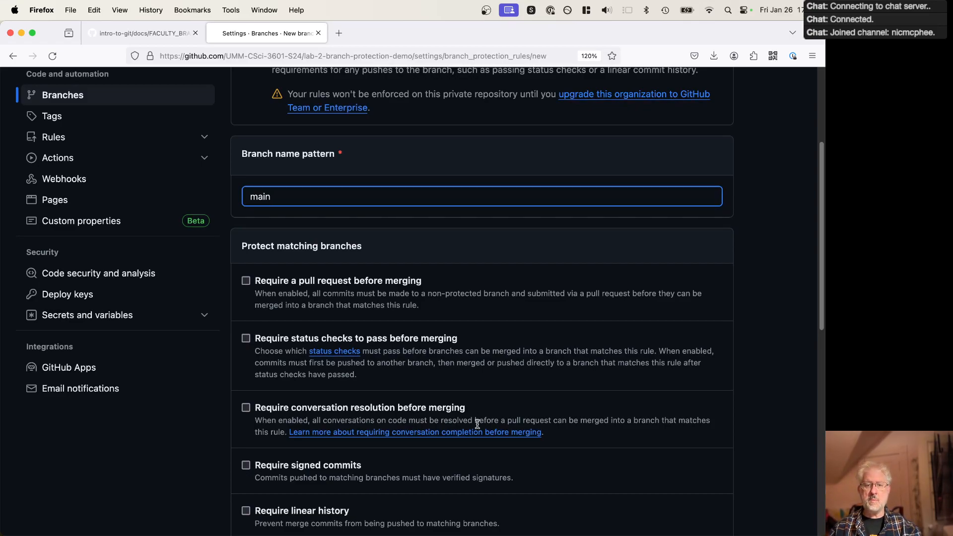
scroll(476, 423, down, 4)
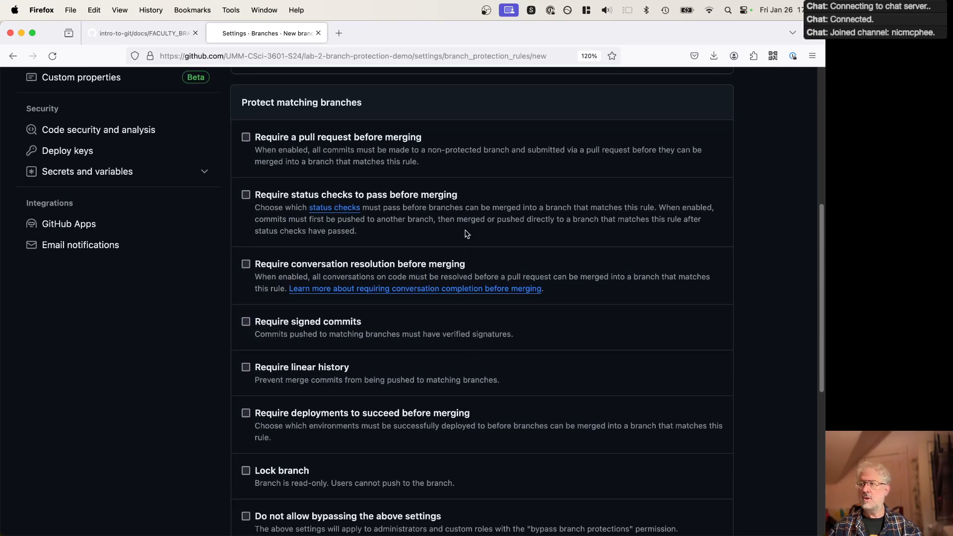
click(246, 138)
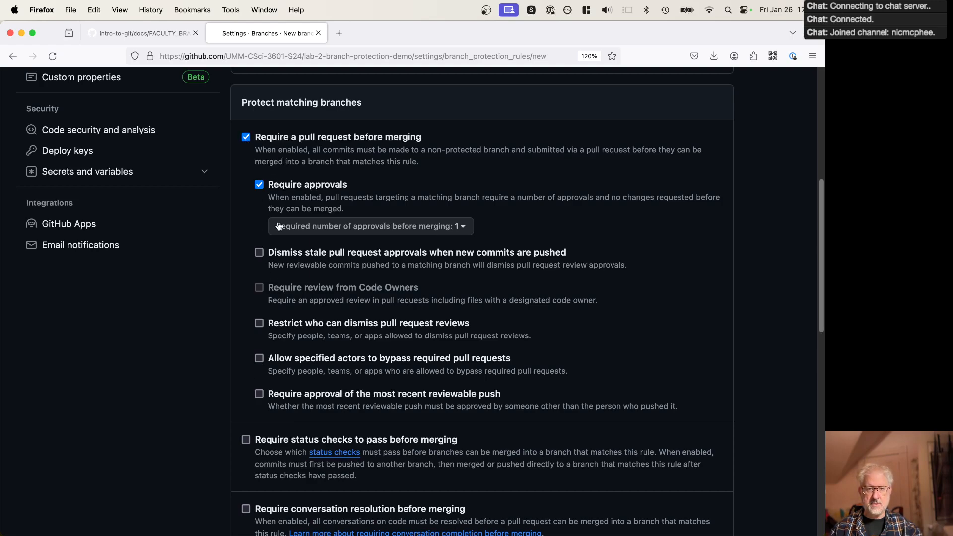
click(245, 137)
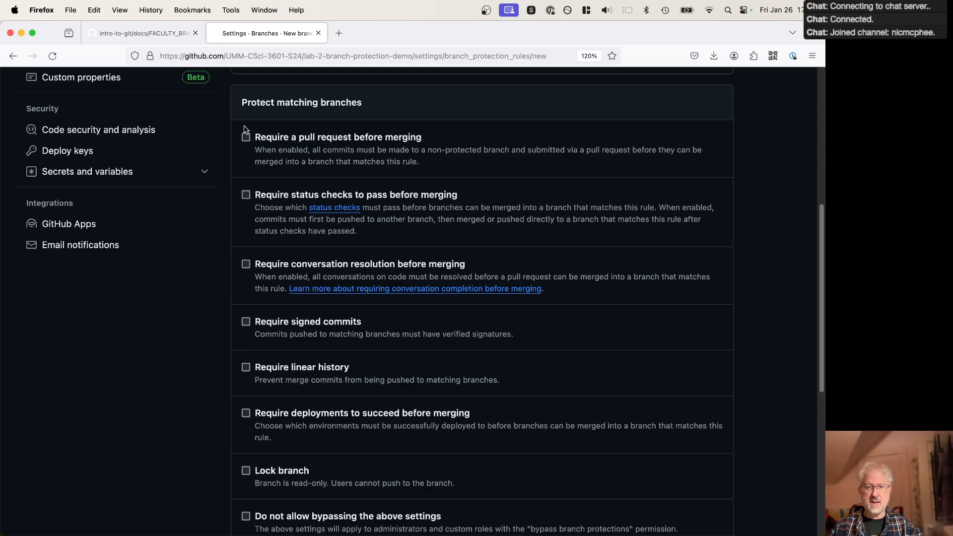
click(246, 138)
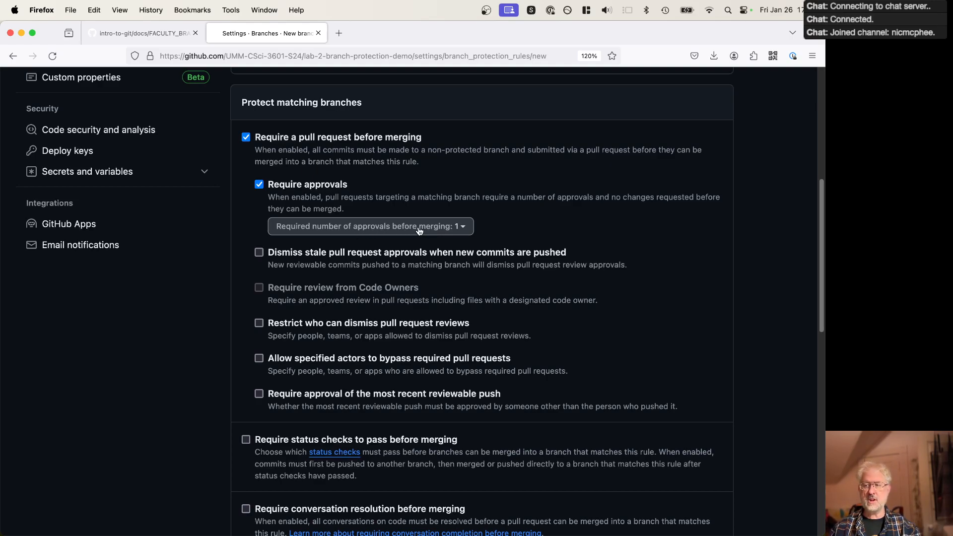
click(259, 252)
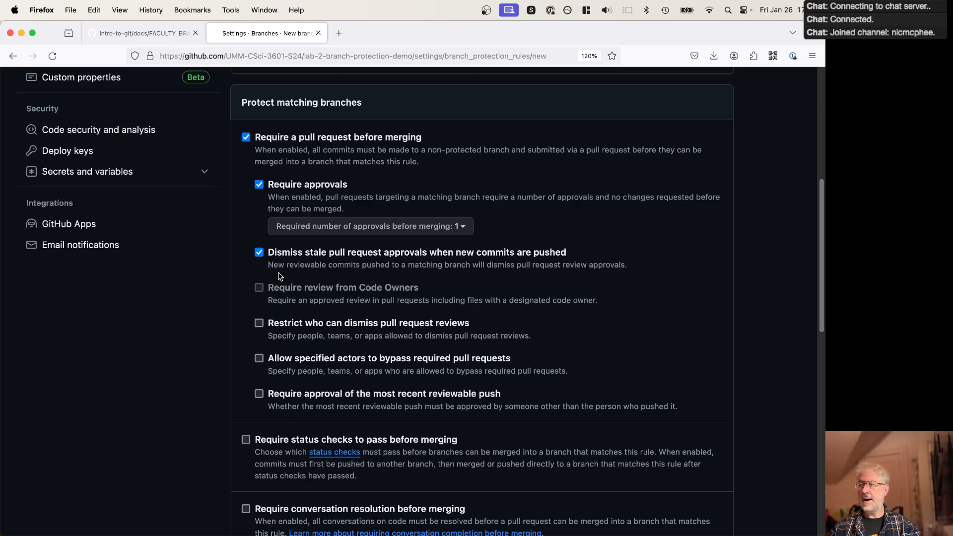
click(258, 324)
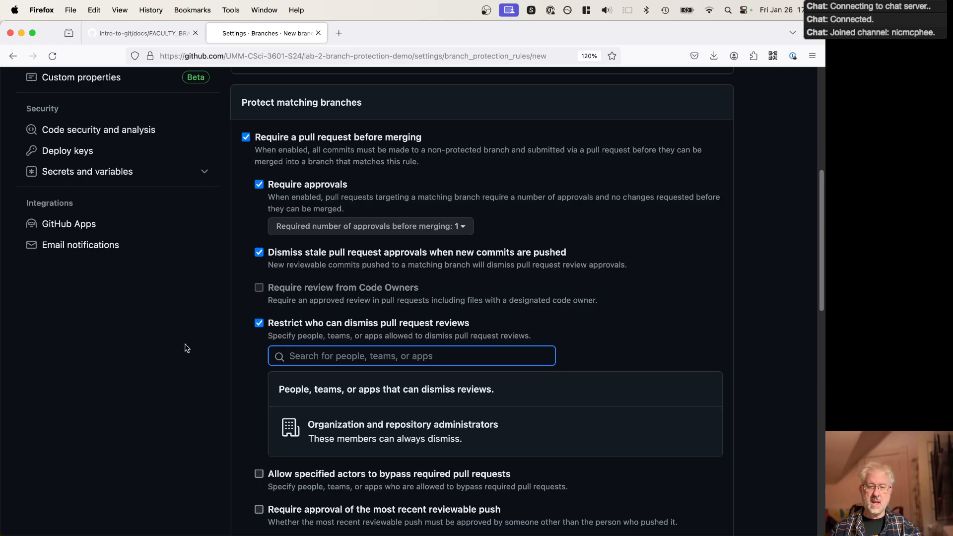
Step: Require status checks to pass and branches to be up to date before merging
scroll(179, 358, down, 3)
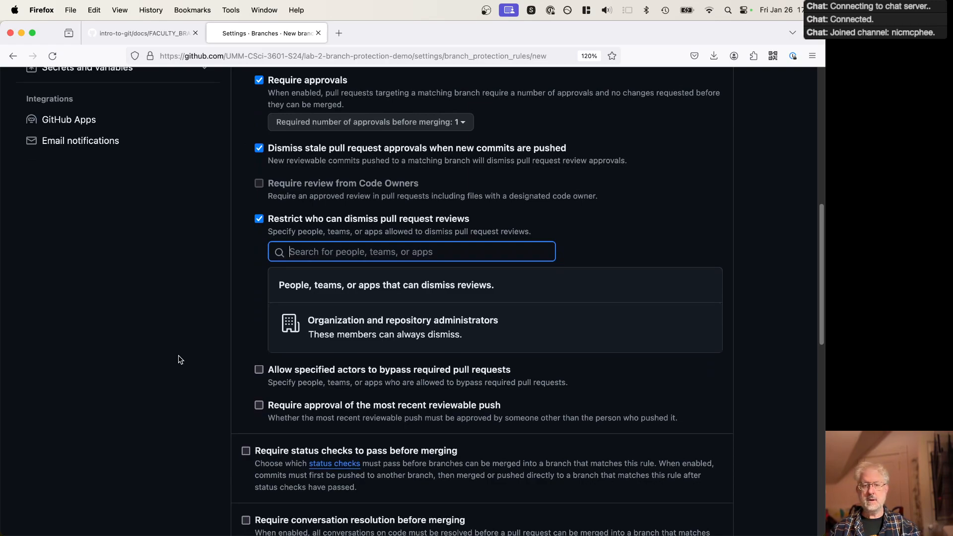
scroll(179, 359, down, 1)
scroll(180, 359, down, 1)
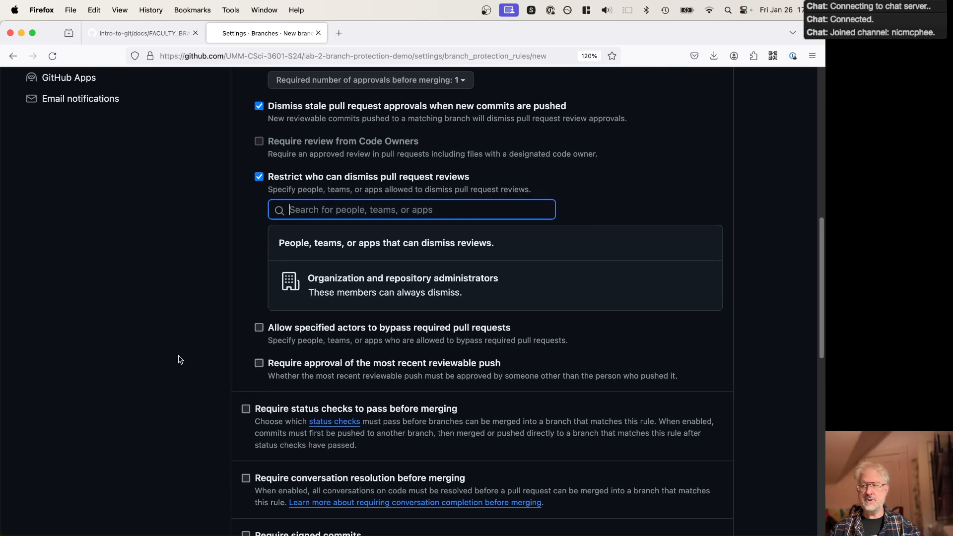
scroll(180, 360, down, 3)
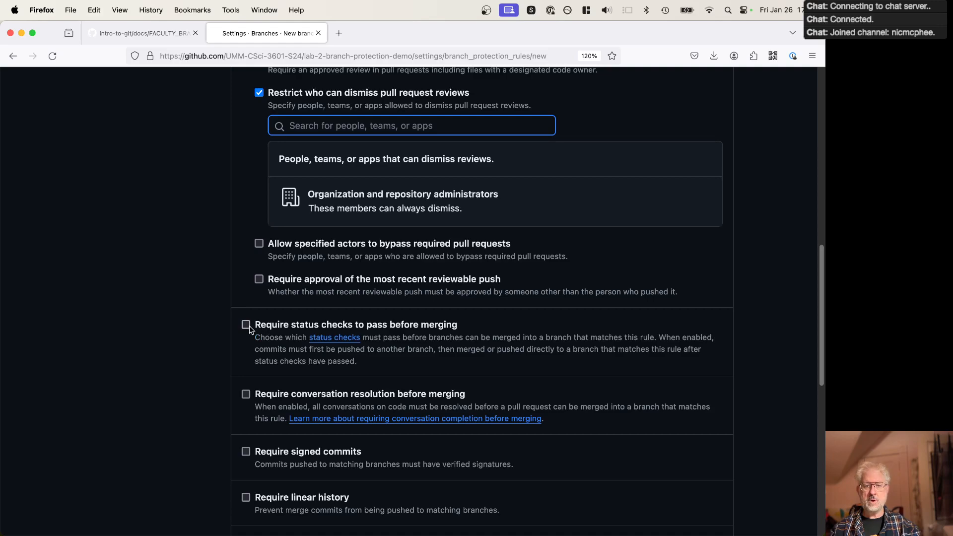
click(247, 325)
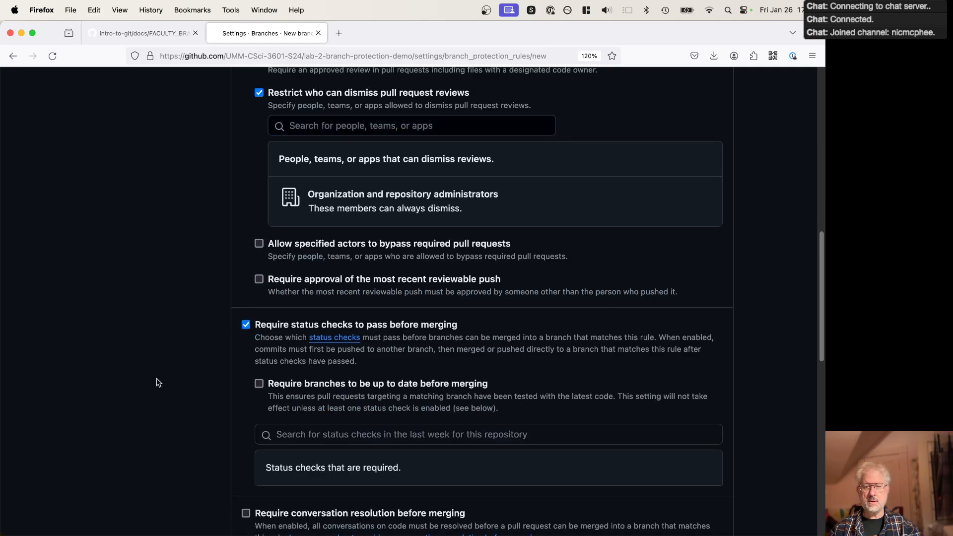
scroll(157, 382, down, 2)
scroll(158, 382, down, 2)
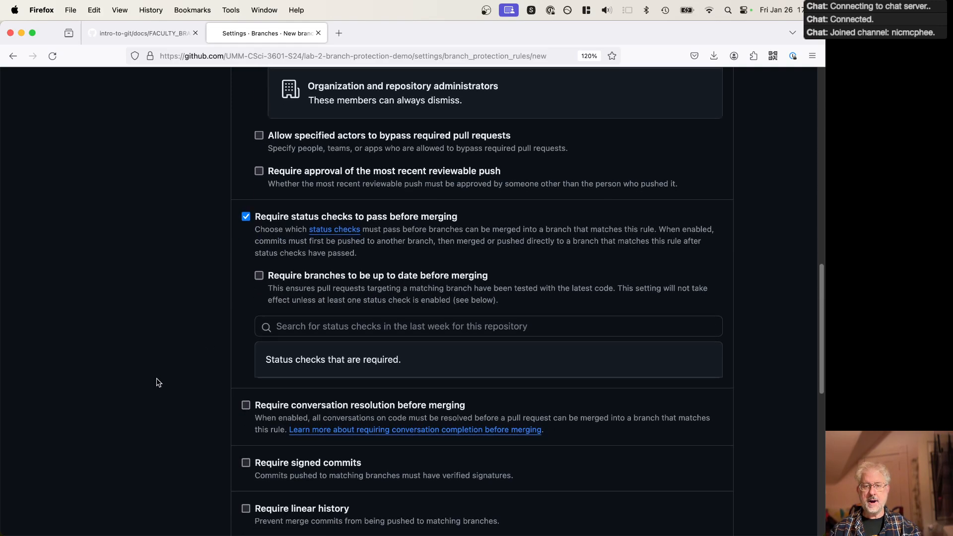
click(259, 275)
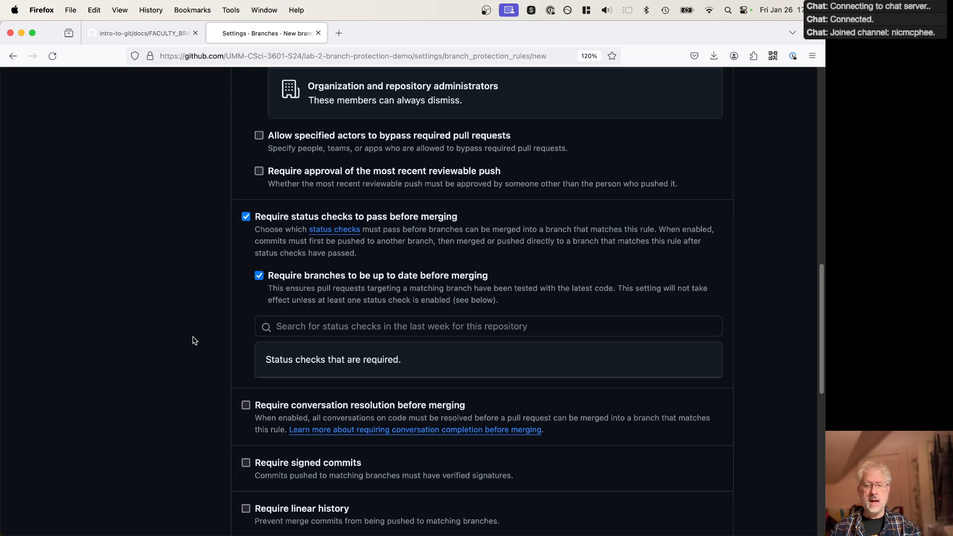
Step: Search the status checks for "build" and add gradle-build as a required check
click(398, 328)
text(build)
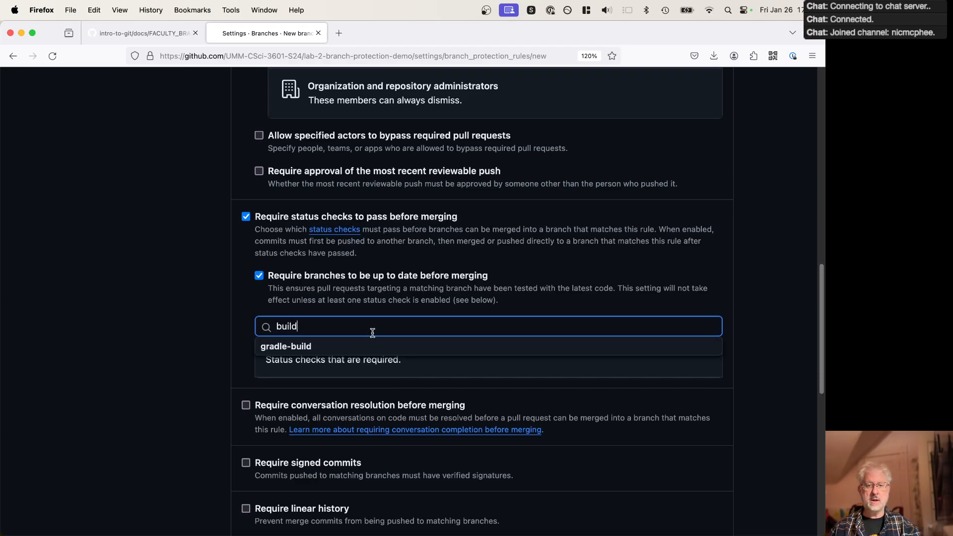
click(325, 346)
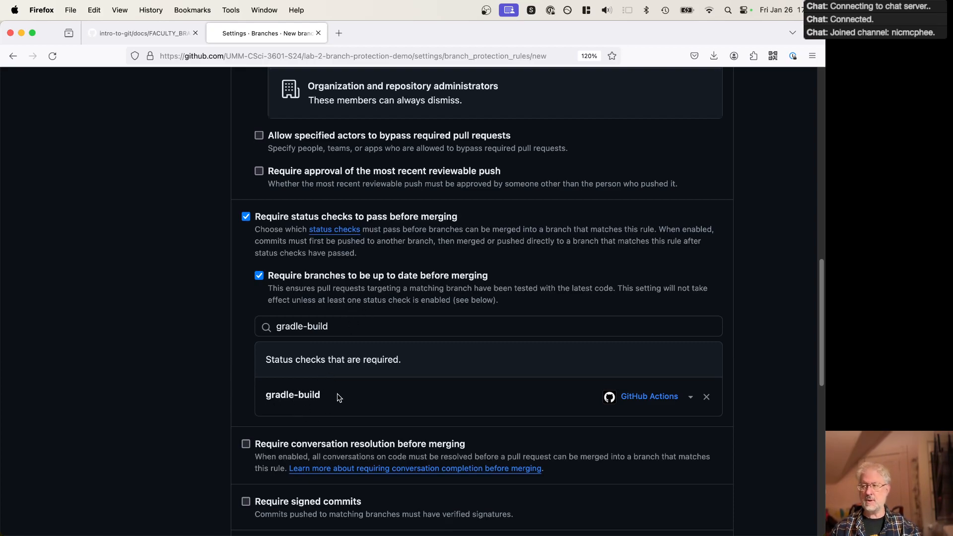
Step: Review the remaining protection options and require conversation resolution before merging
scroll(339, 396, down, 5)
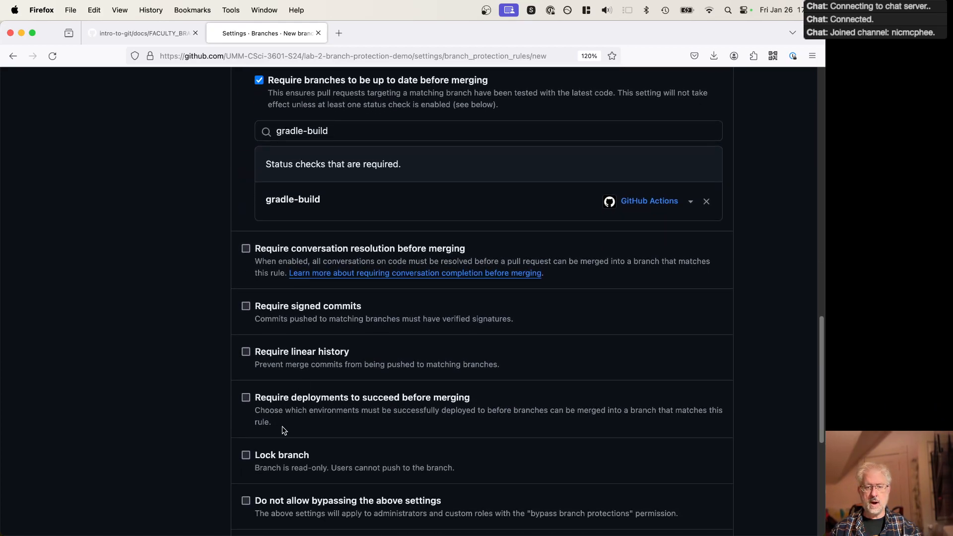
scroll(283, 430, down, 1)
scroll(283, 430, down, 3)
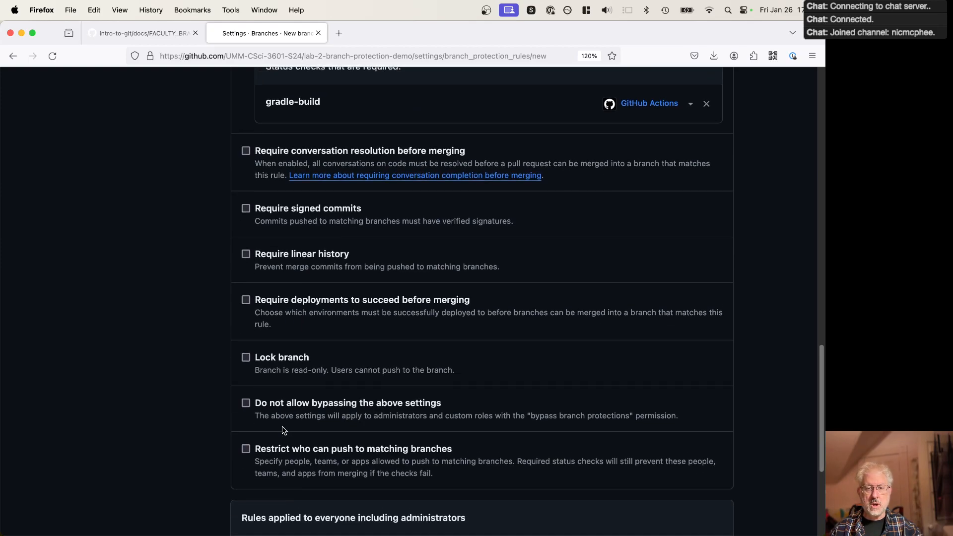
scroll(282, 430, up, 1)
scroll(283, 430, up, 1)
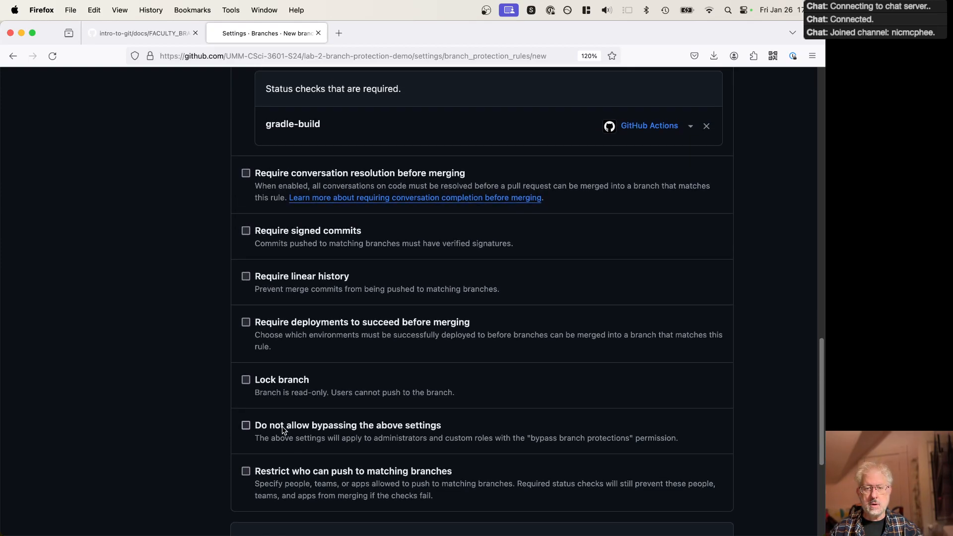
scroll(283, 430, up, 2)
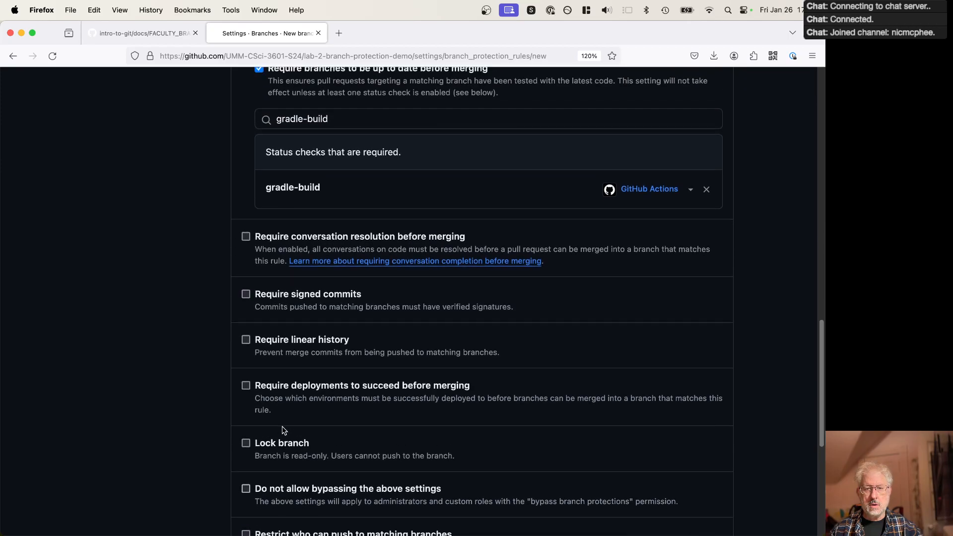
scroll(283, 429, up, 2)
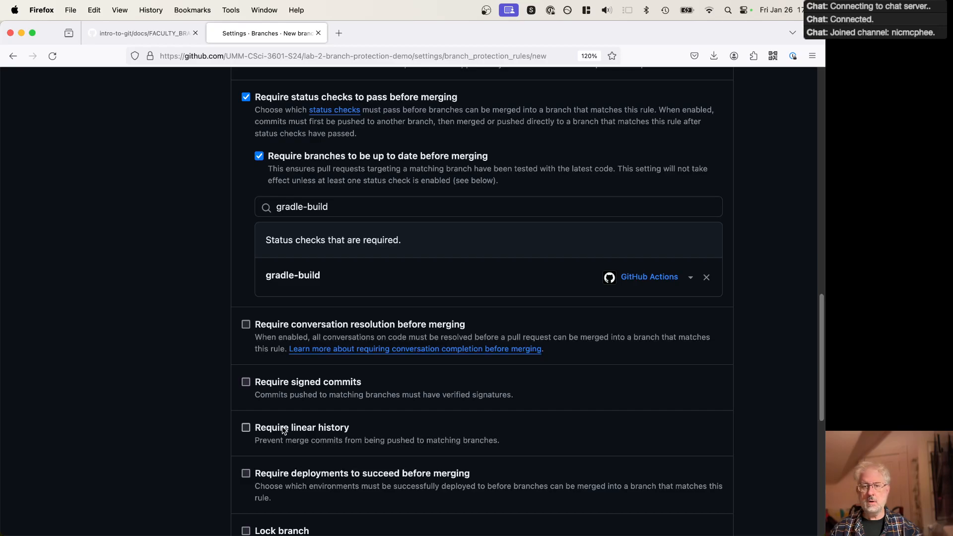
click(246, 326)
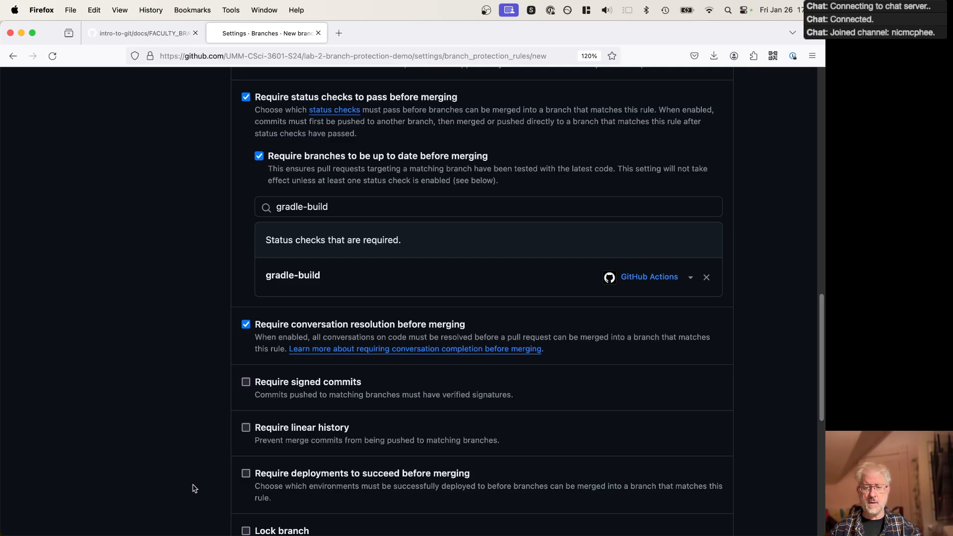
Step: Enable the option that does not allow bypassing the above settings
scroll(192, 487, down, 5)
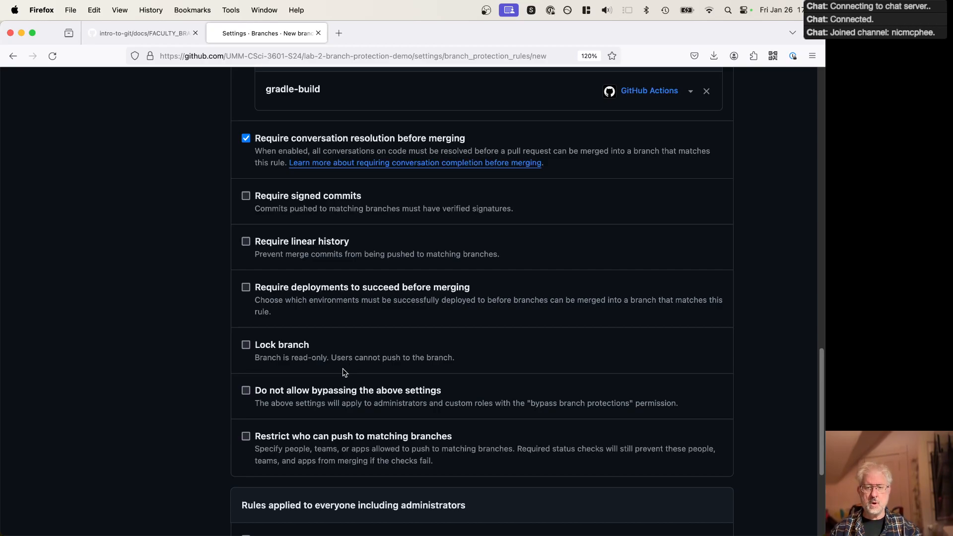
scroll(332, 407, down, 1)
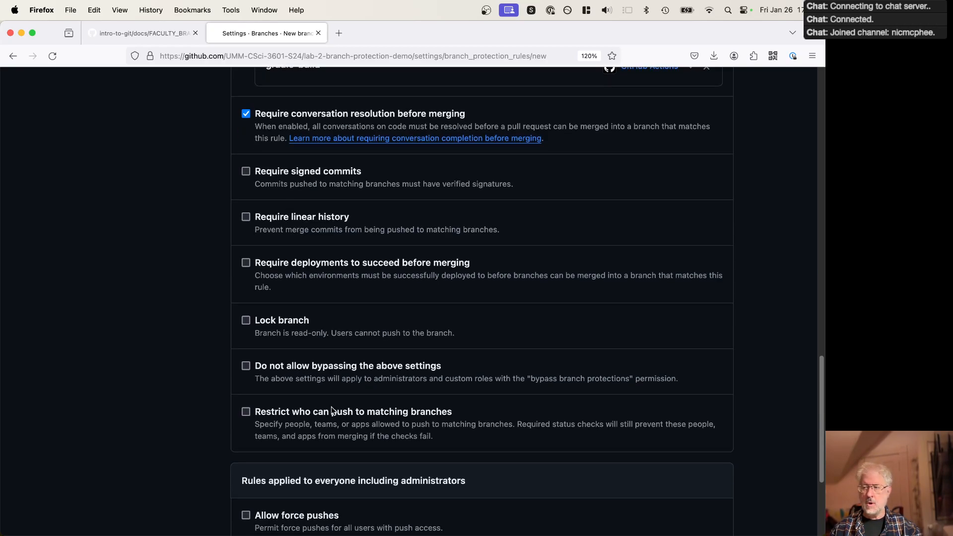
click(247, 366)
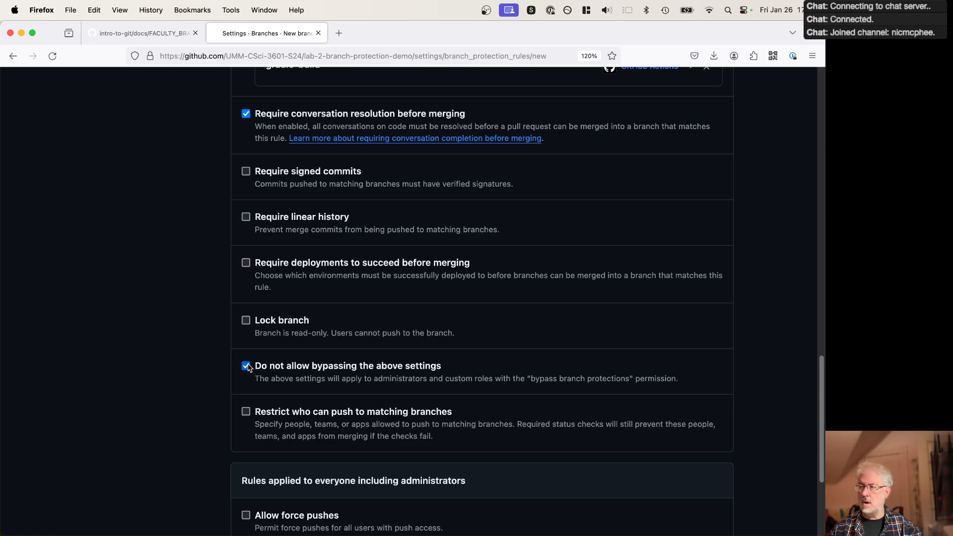
Step: Look through the rule's options and search the page text for "queue"
scroll(196, 431, down, 5)
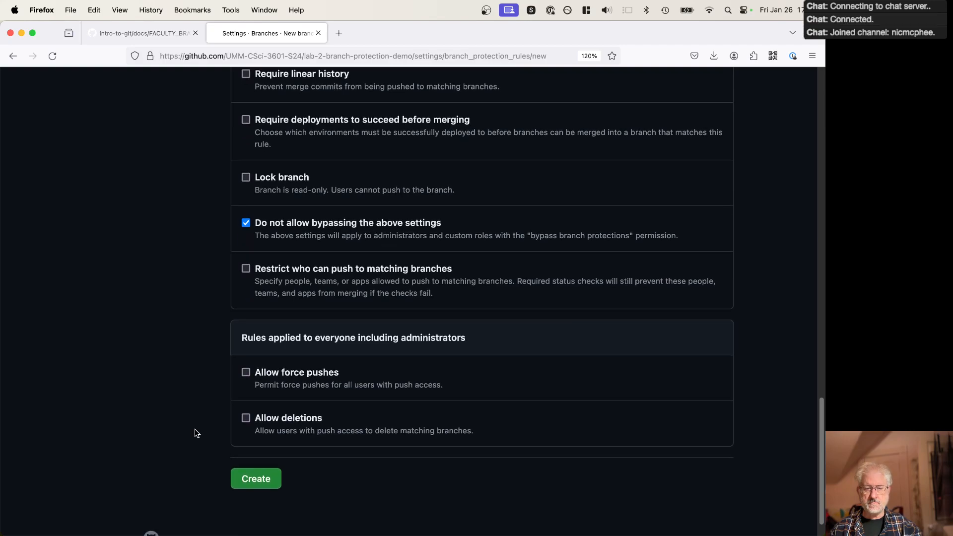
scroll(194, 429, up, 13)
scroll(194, 428, up, 9)
key(super+f)
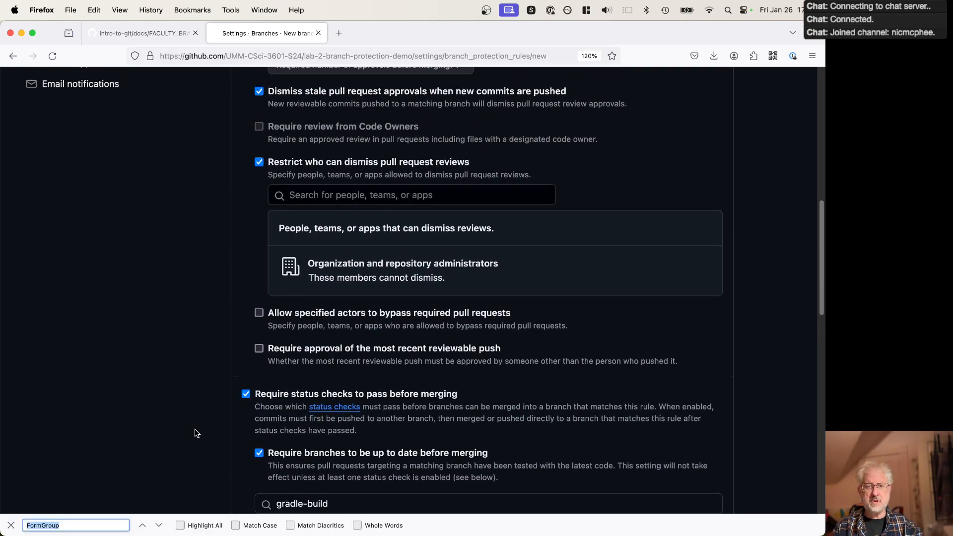
text(queue)
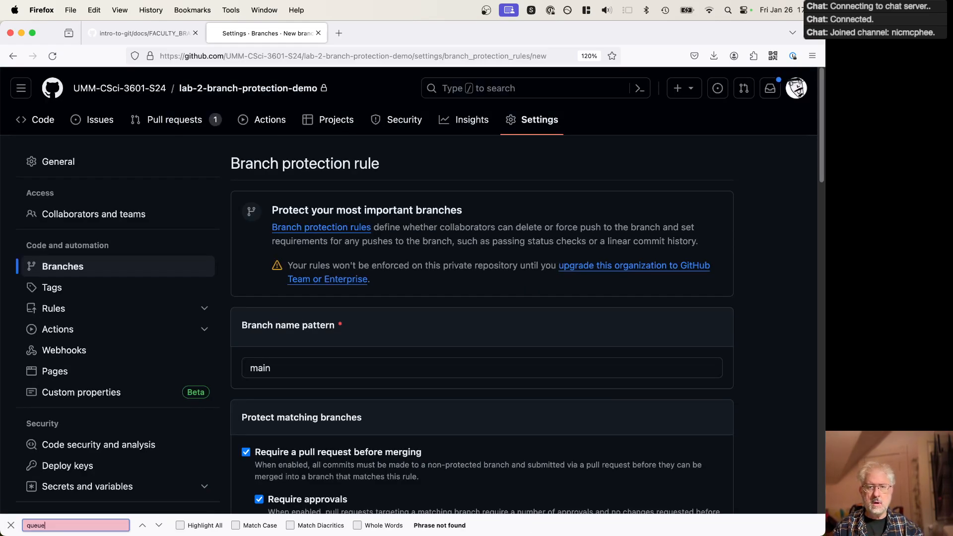
Step: Clear the search text from the page search and return to the rule's settings
key(BackSpace)
key(BackSpace)
key(BackSpace)
key(BackSpace)
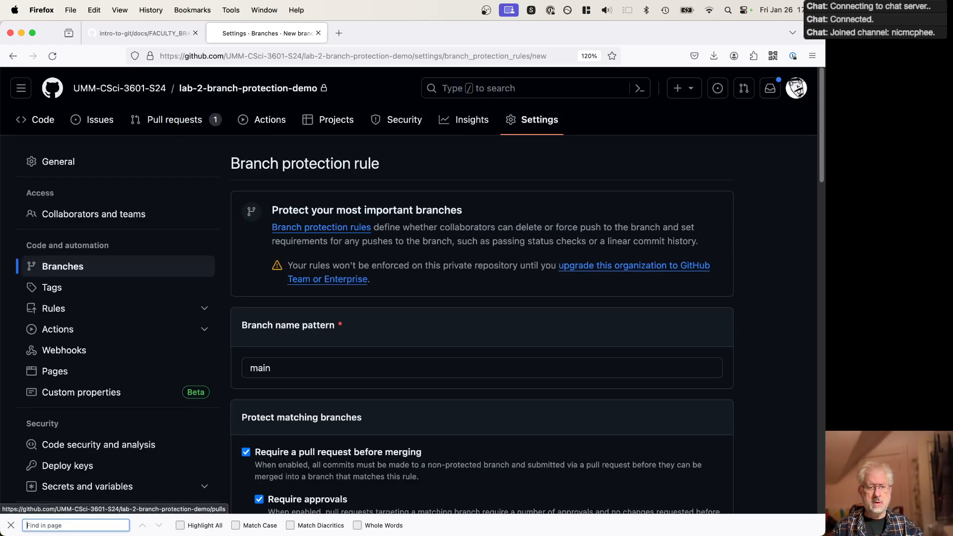
click(571, 455)
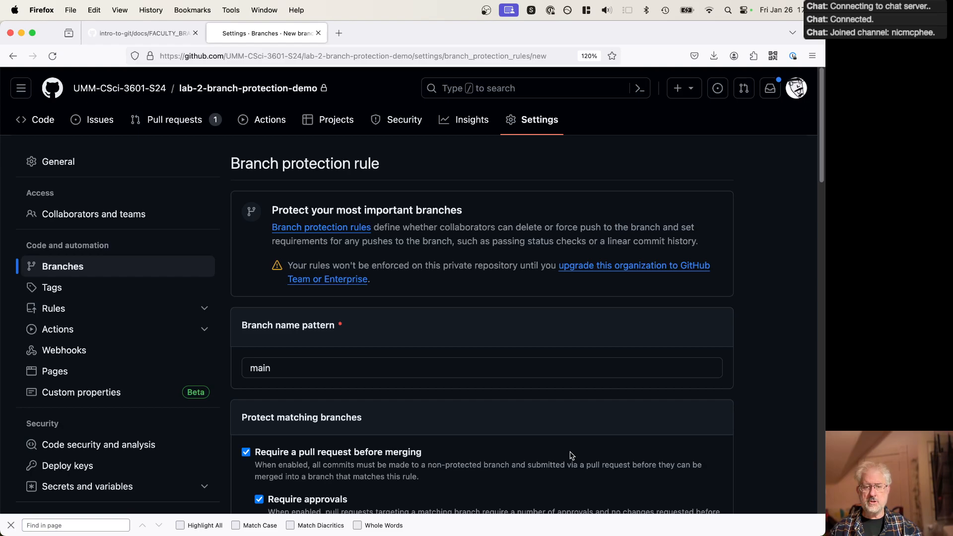
Step: Create the branch protection rule for main with the chosen options and confirm access using GitHub Mobile
scroll(571, 455, down, 2)
scroll(571, 455, down, 10)
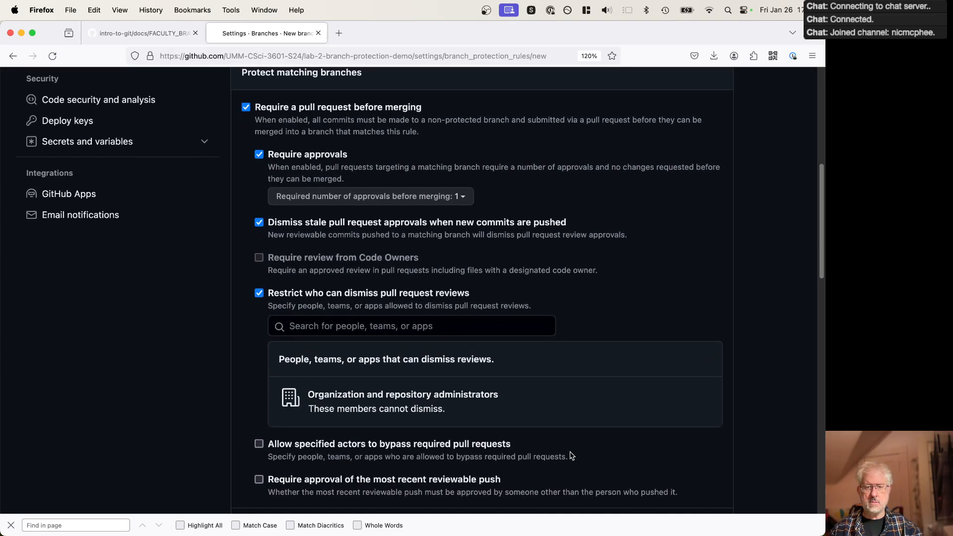
scroll(571, 455, down, 9)
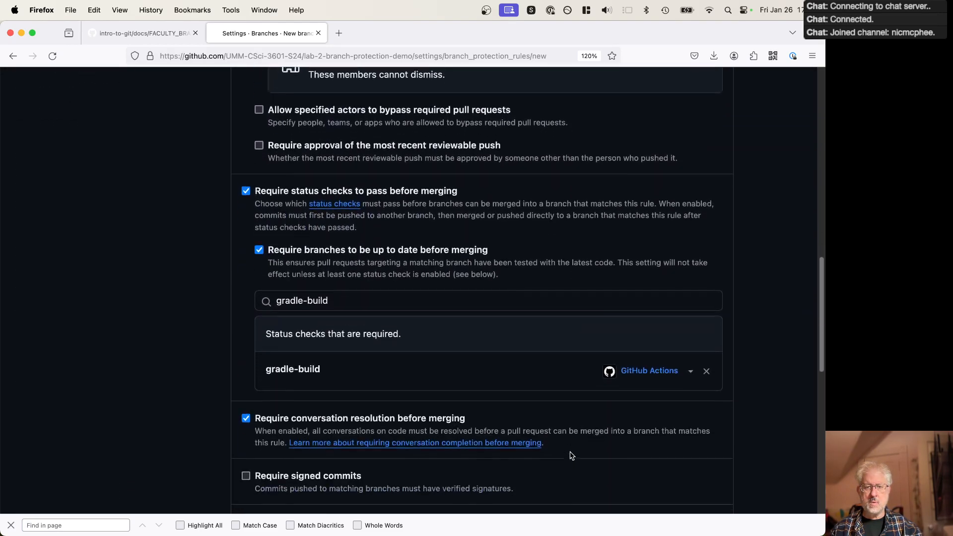
scroll(570, 455, down, 10)
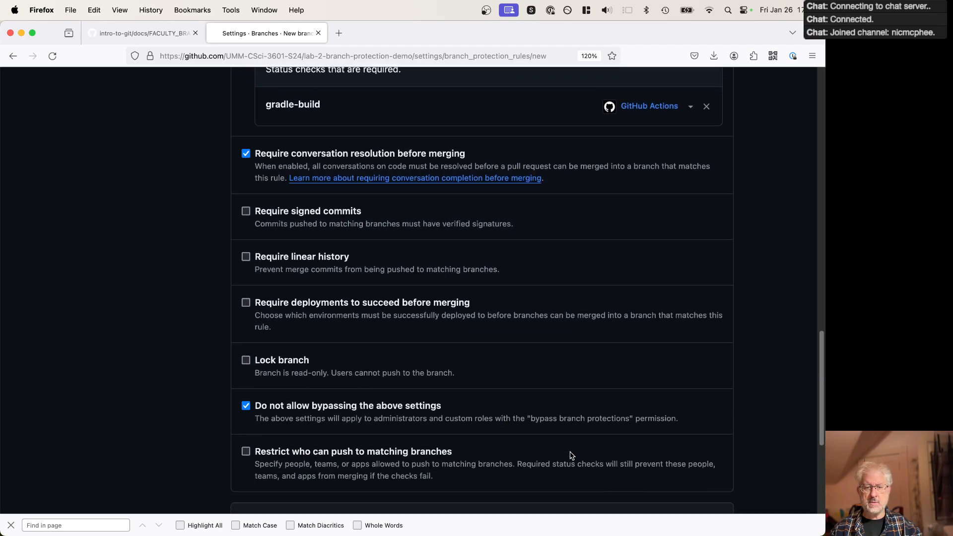
scroll(571, 455, down, 4)
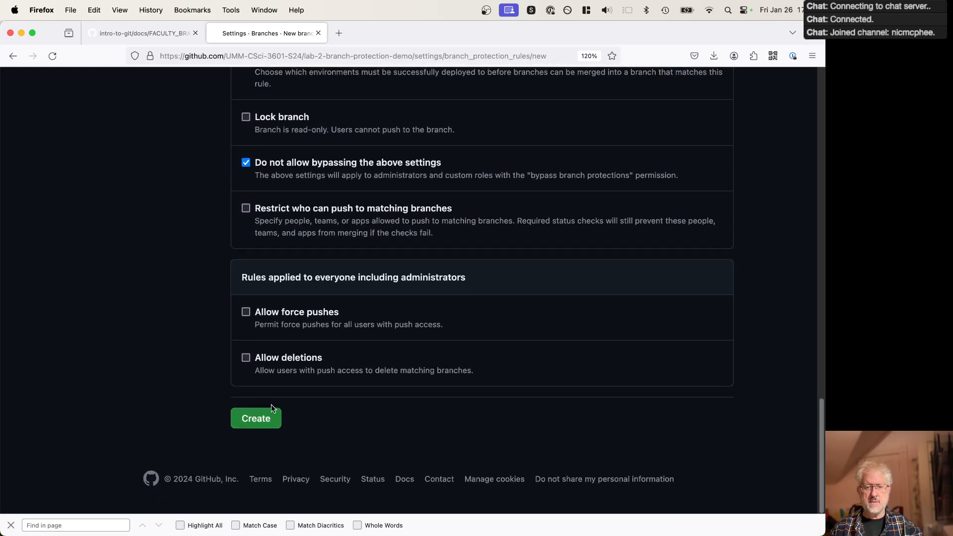
click(256, 422)
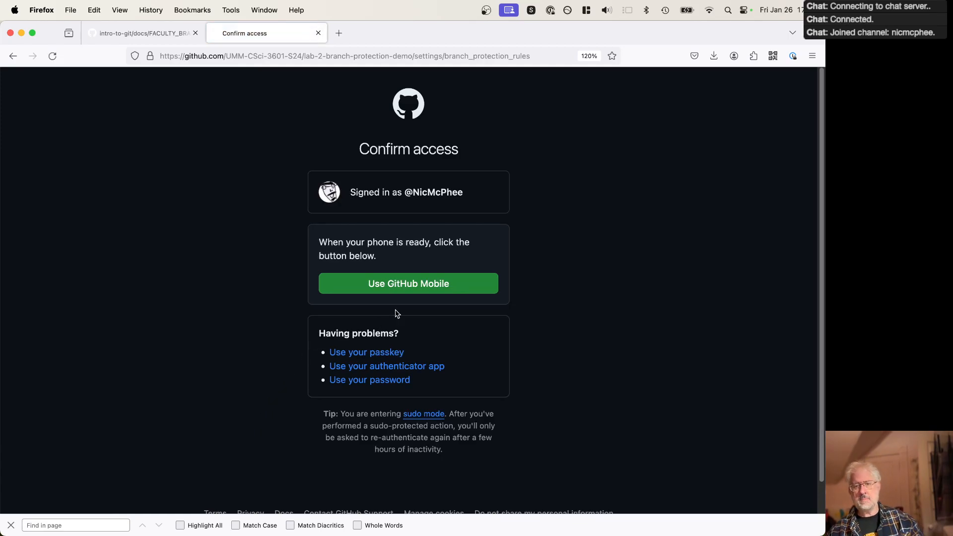
click(405, 284)
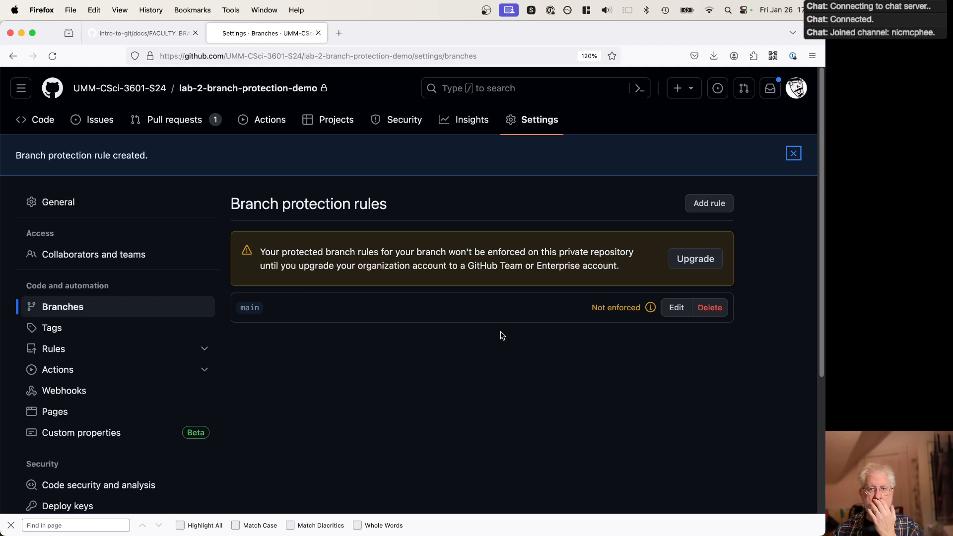
Step: Change the repository's visibility to public in its general settings and acknowledge the effects
click(45, 204)
scroll(382, 426, down, 15)
scroll(382, 427, down, 20)
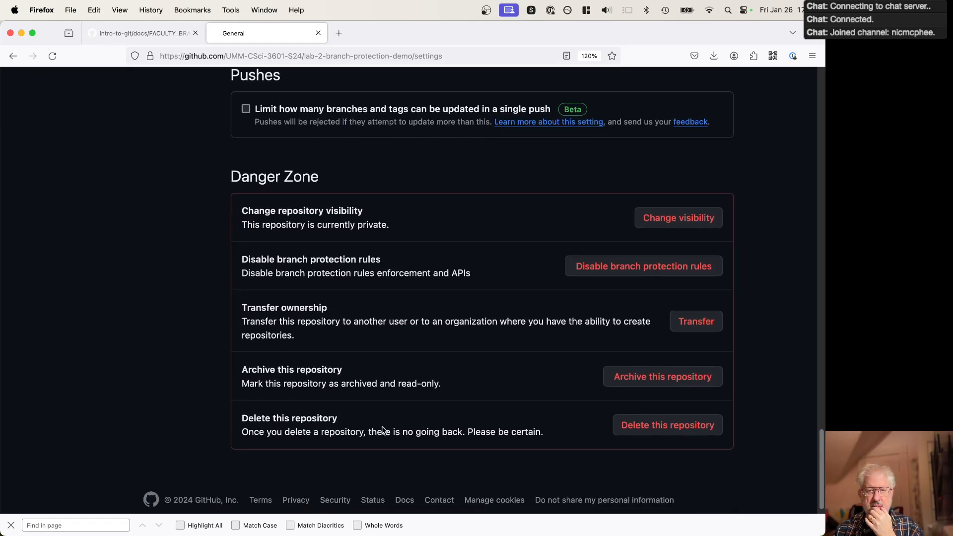
scroll(382, 429, up, 3)
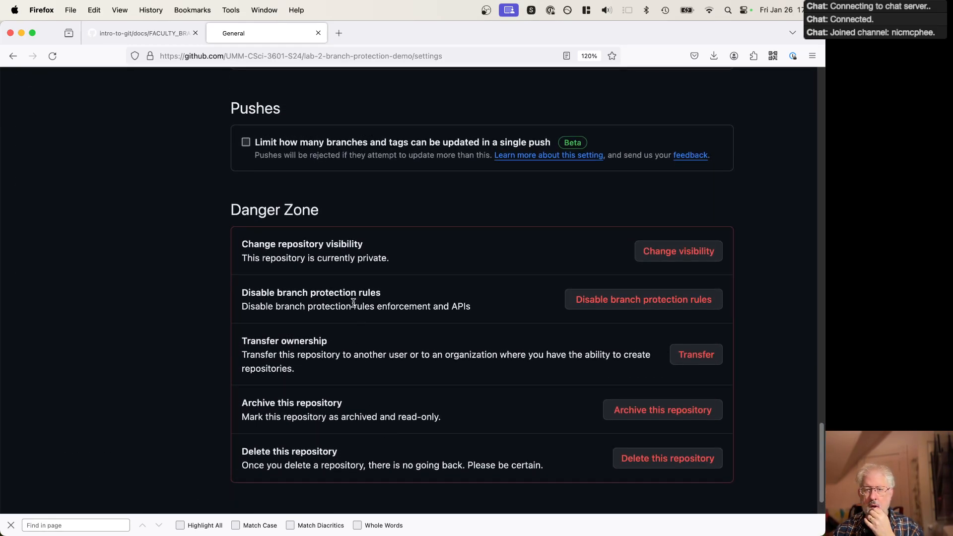
click(687, 253)
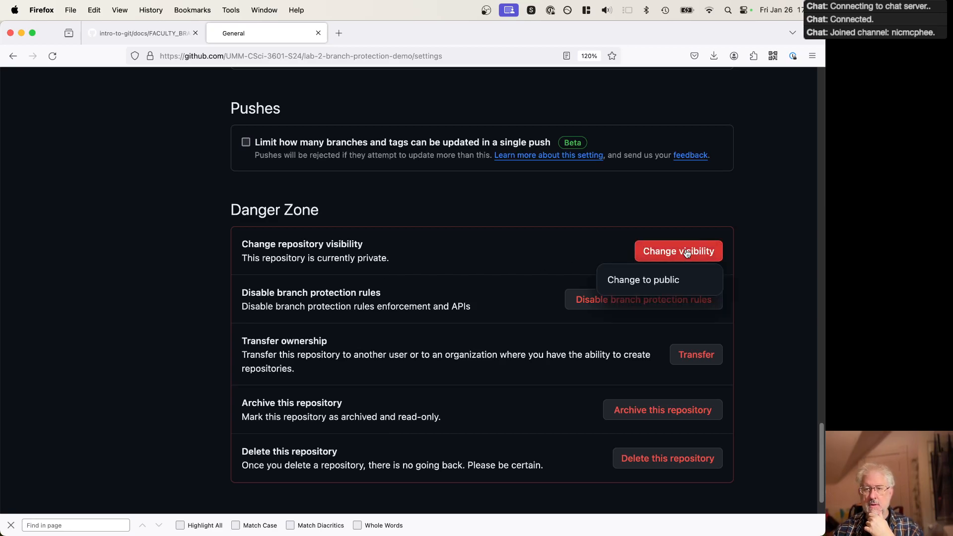
click(651, 281)
click(395, 368)
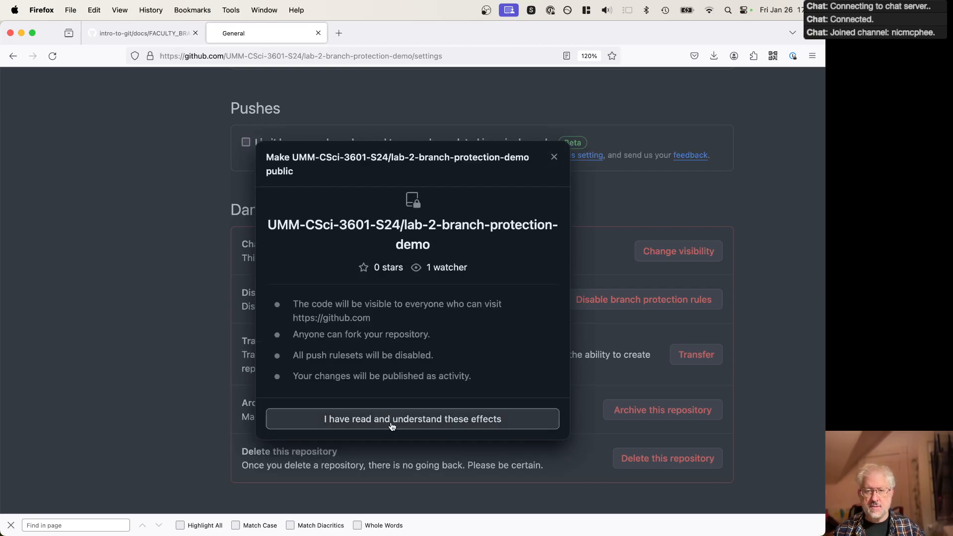
click(392, 422)
click(416, 368)
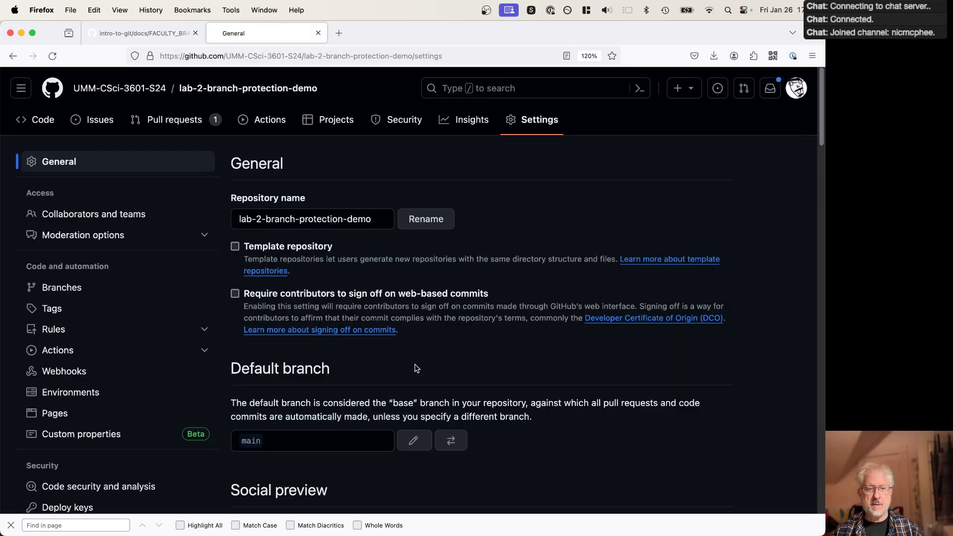
Step: Edit the main branch protection rule to require a merge queue and save the changes
click(62, 291)
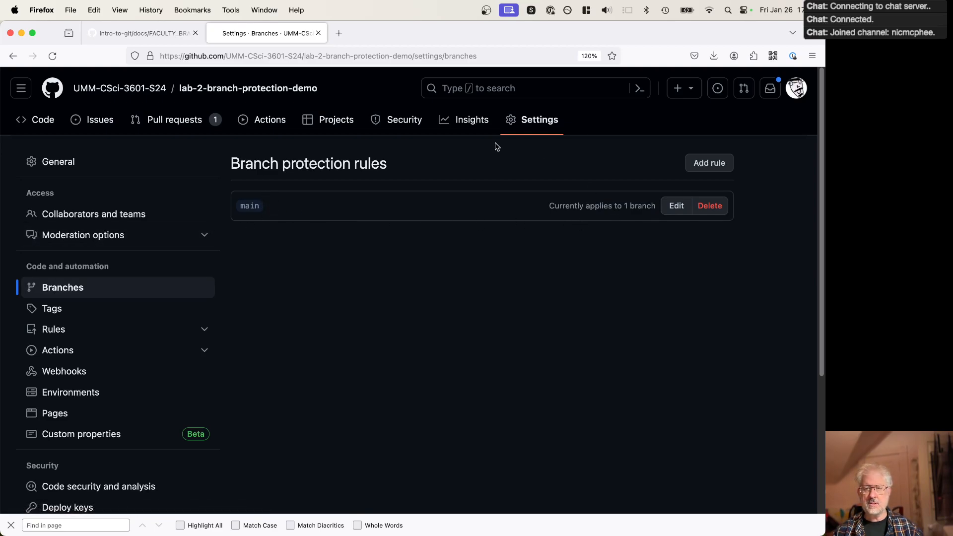
click(675, 208)
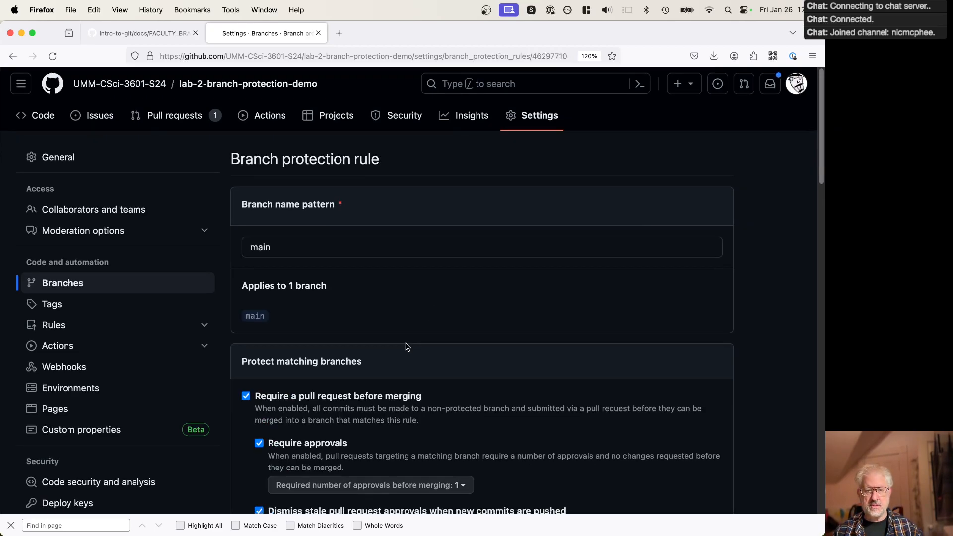
scroll(407, 345, down, 8)
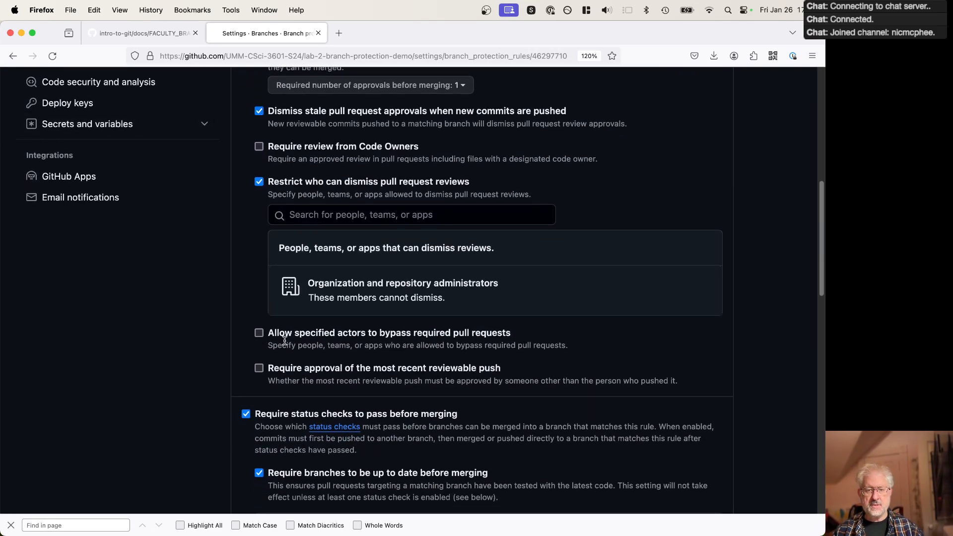
scroll(284, 340, down, 6)
scroll(285, 341, down, 3)
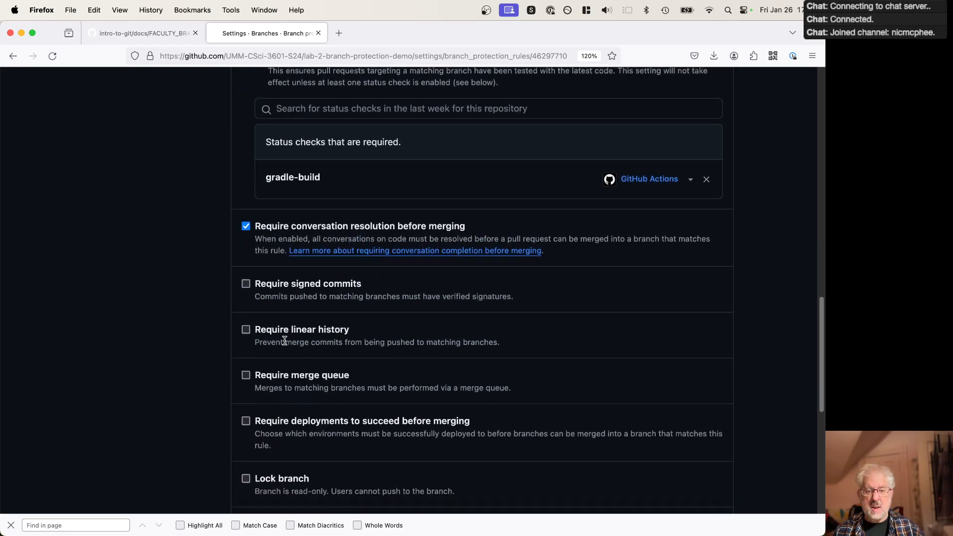
click(253, 343)
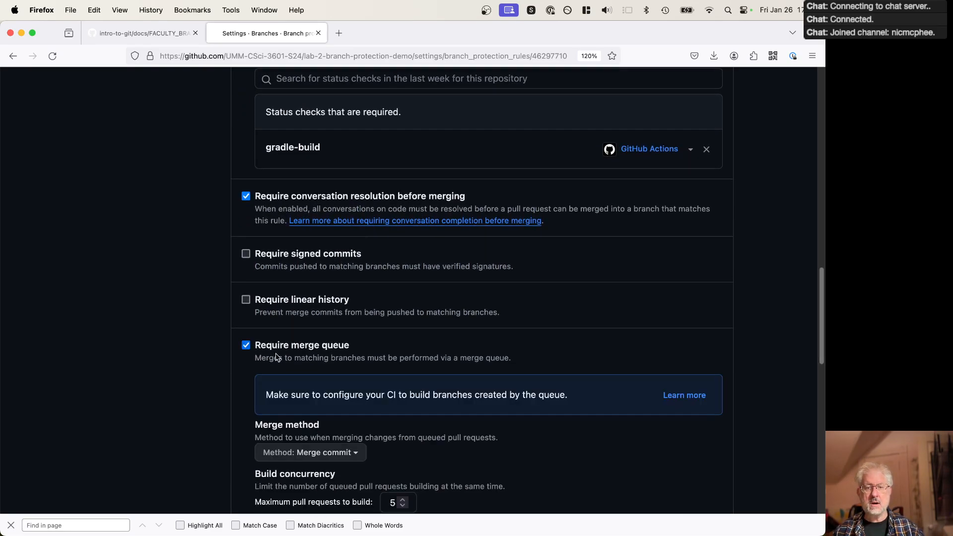
scroll(359, 417, down, 1)
scroll(360, 416, down, 5)
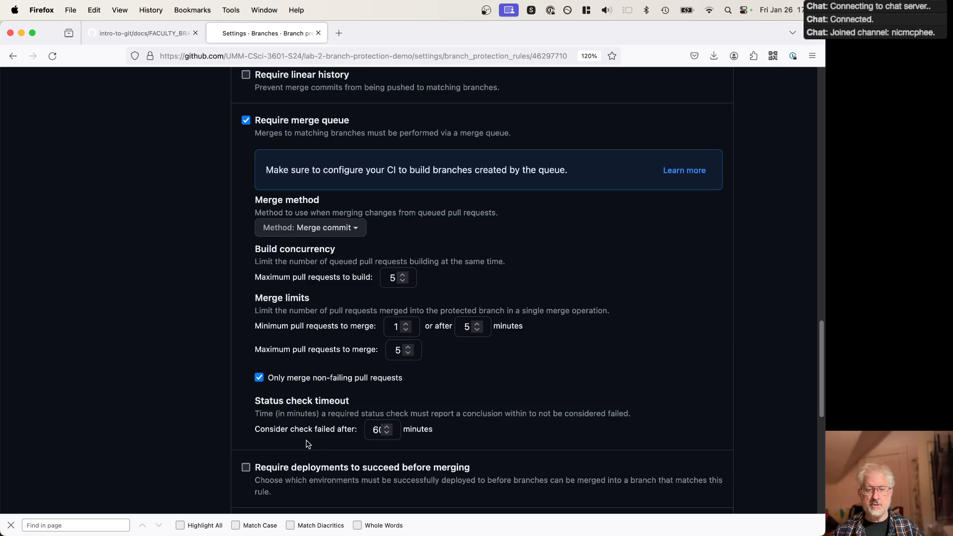
scroll(307, 444, down, 10)
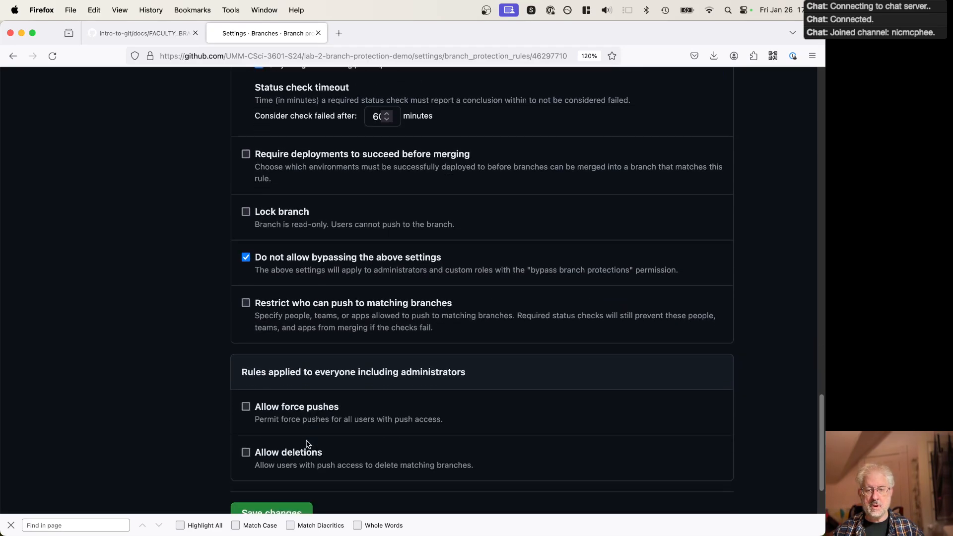
click(272, 418)
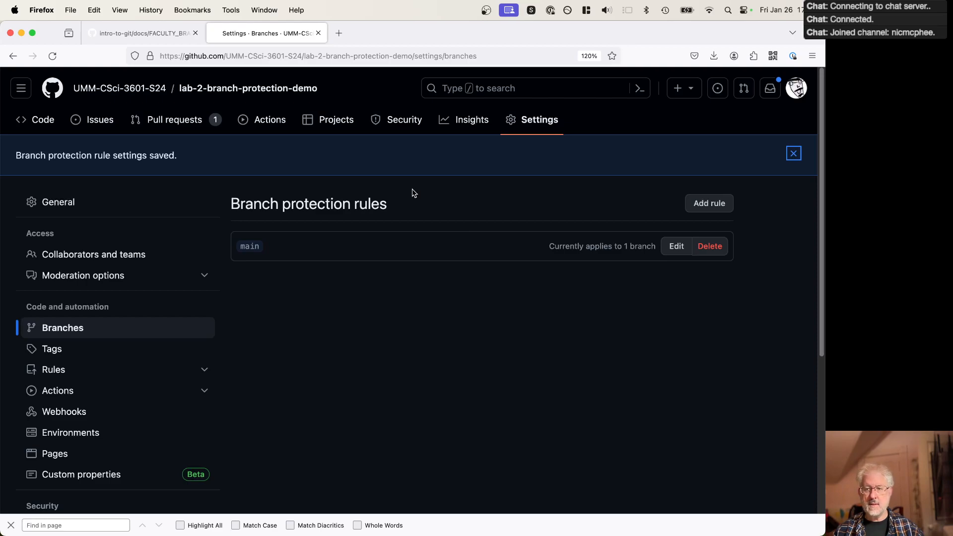
Step: Open the code page of the lab-2-branch-protection-demo repository and switch to GitKraken
click(238, 89)
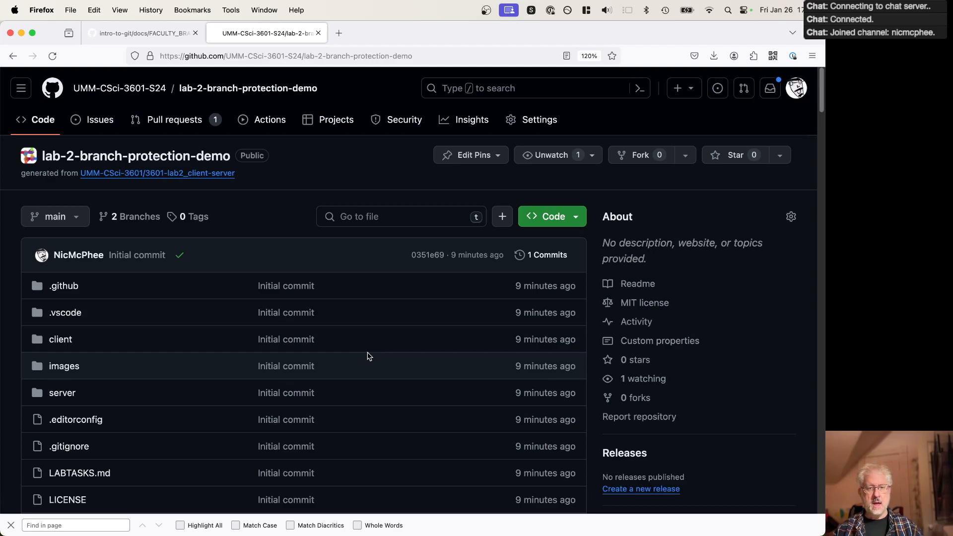
key(super+Tab)
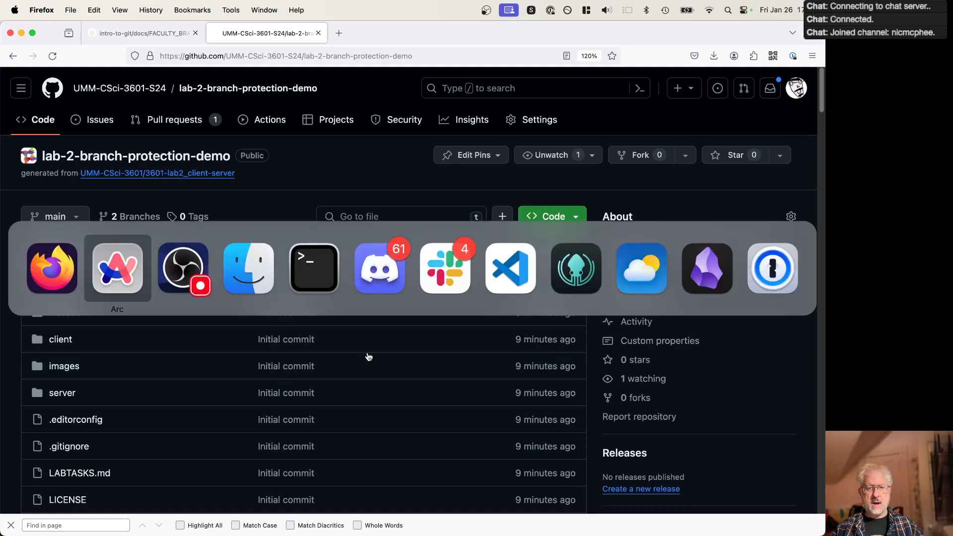
key(super+Tab)
key(super+Tab)
key(super+Tab)
key(super+Tab)
key(super+Tab)
key(super+Tab)
key(super+Tab)
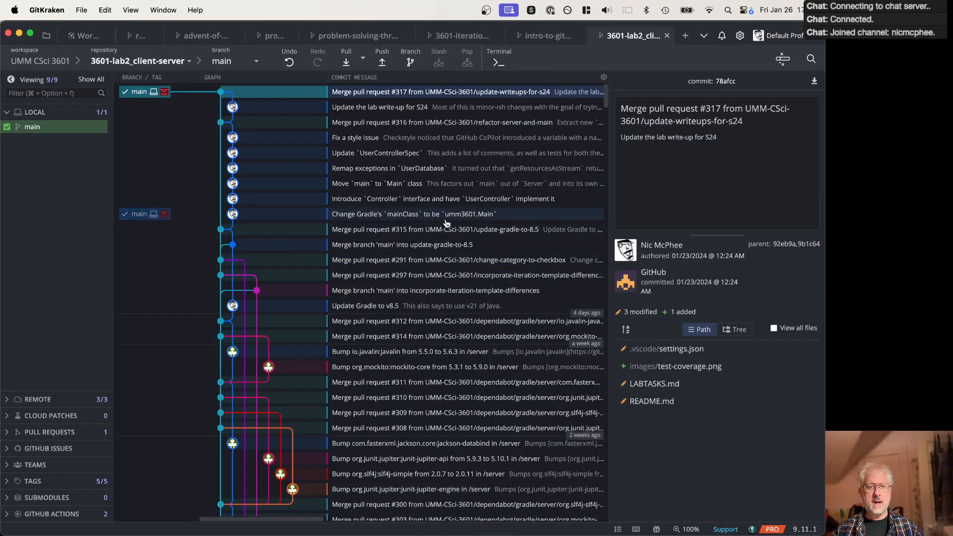
Step: Open repository management and set up a clone from GitHub.com
click(46, 35)
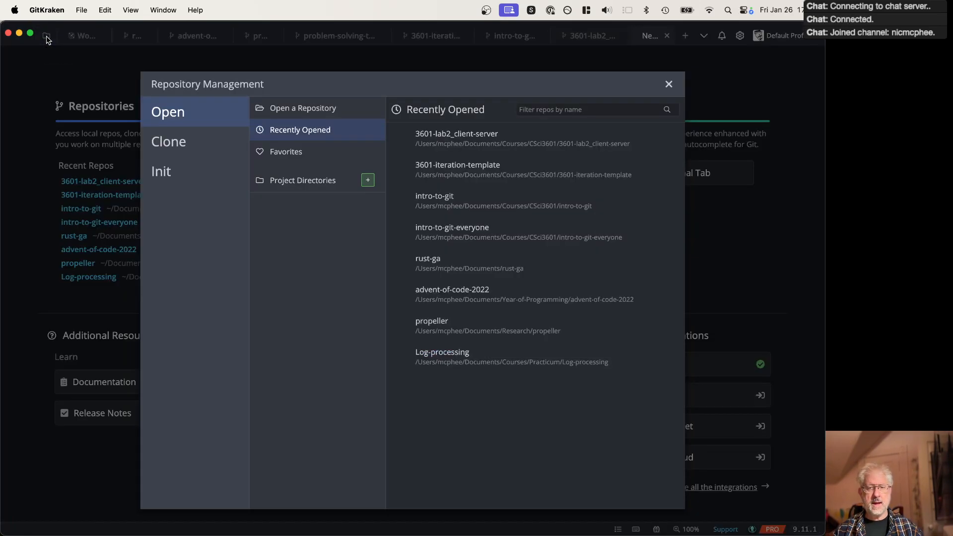
click(188, 142)
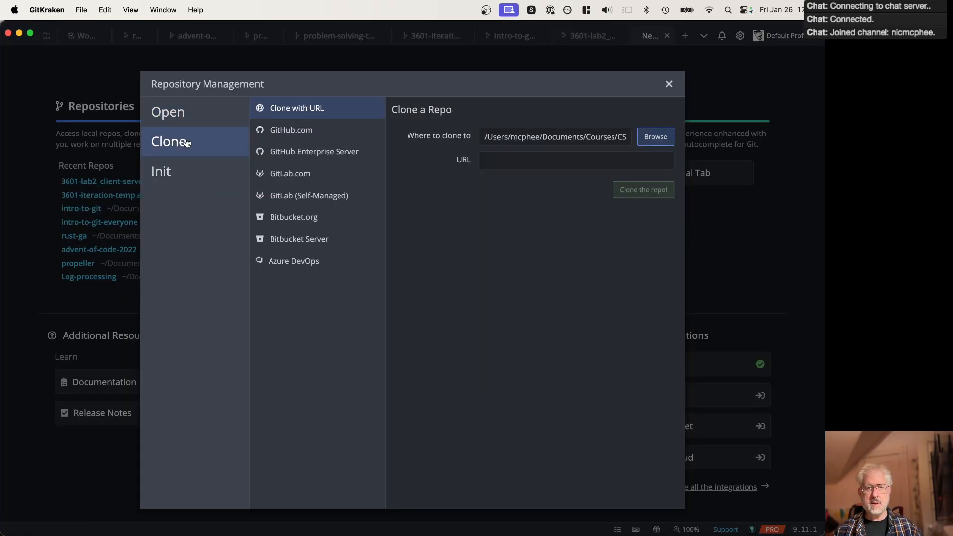
click(301, 133)
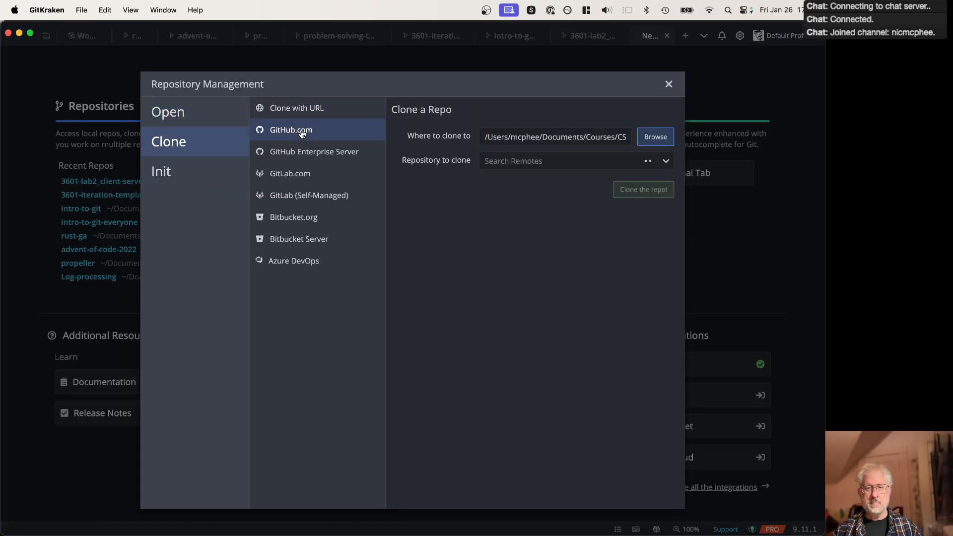
click(571, 166)
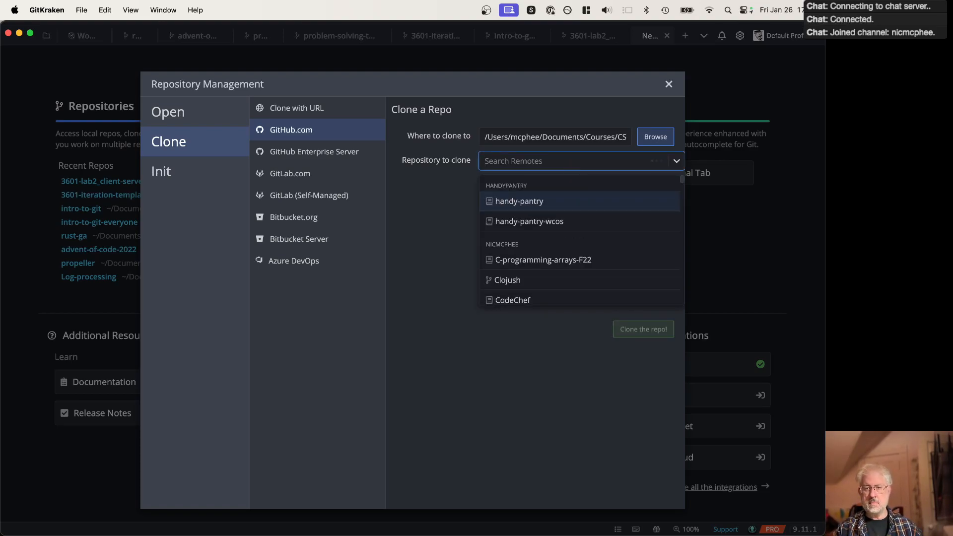
text(lab-2)
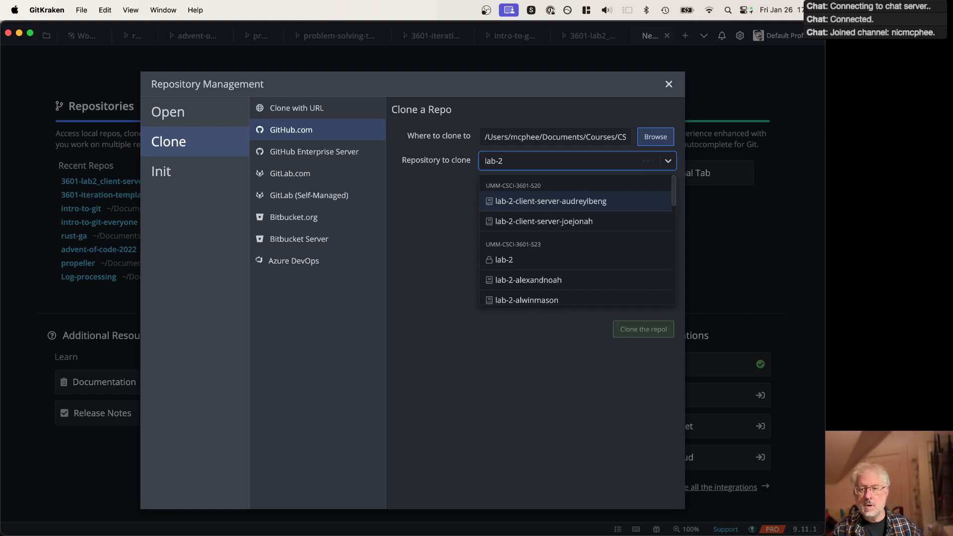
text(-)
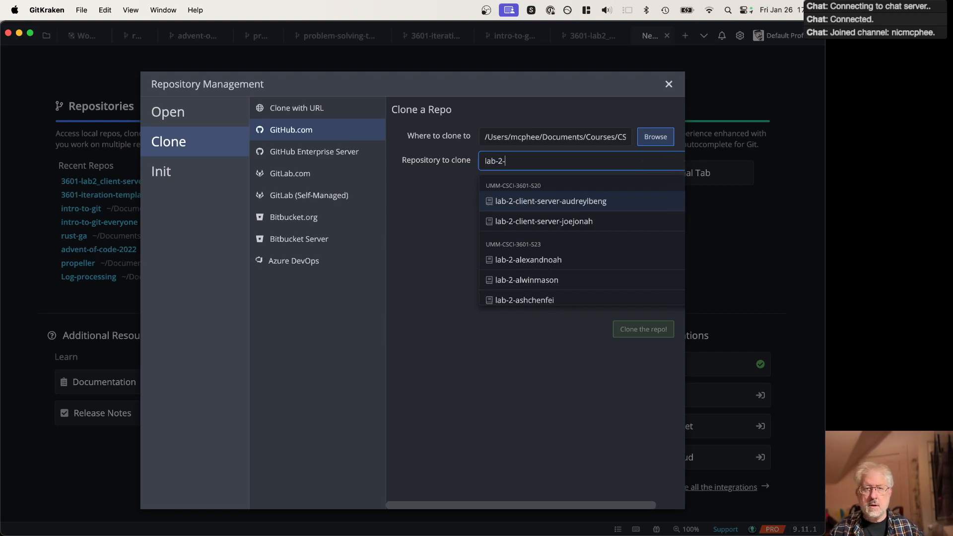
key(super+Tab)
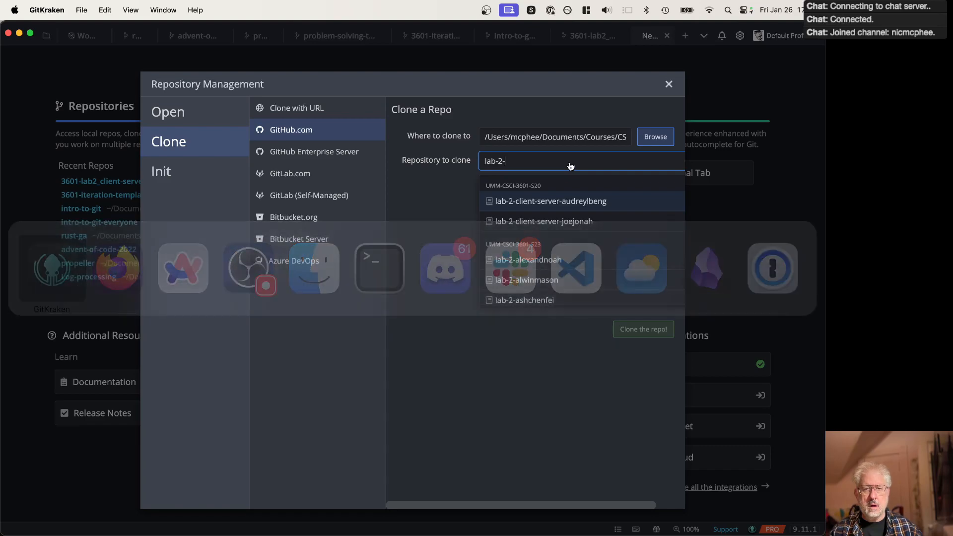
key(super+Tab)
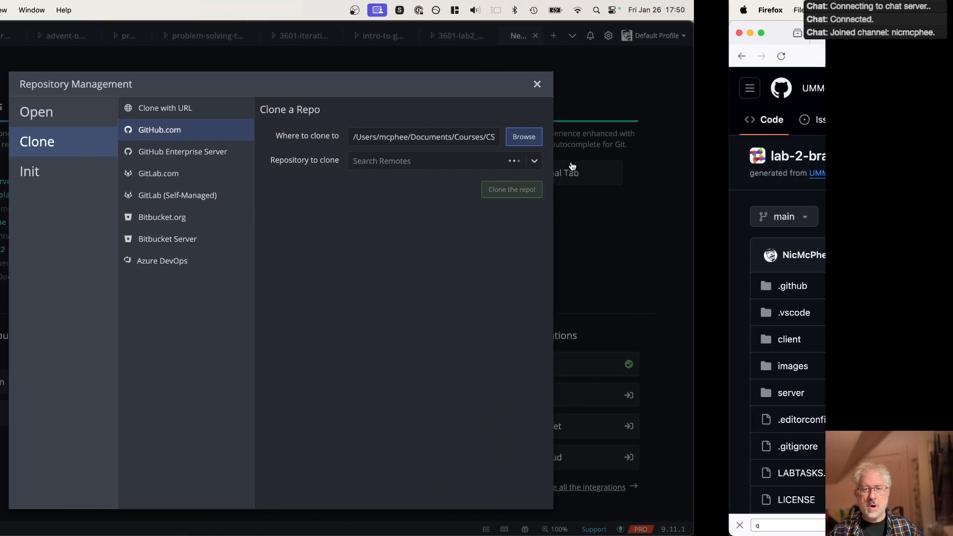
Step: Search the remotes for "lab-2-bran" and clone the lab-2-branch-protection-demo repository
text(lab-2-)
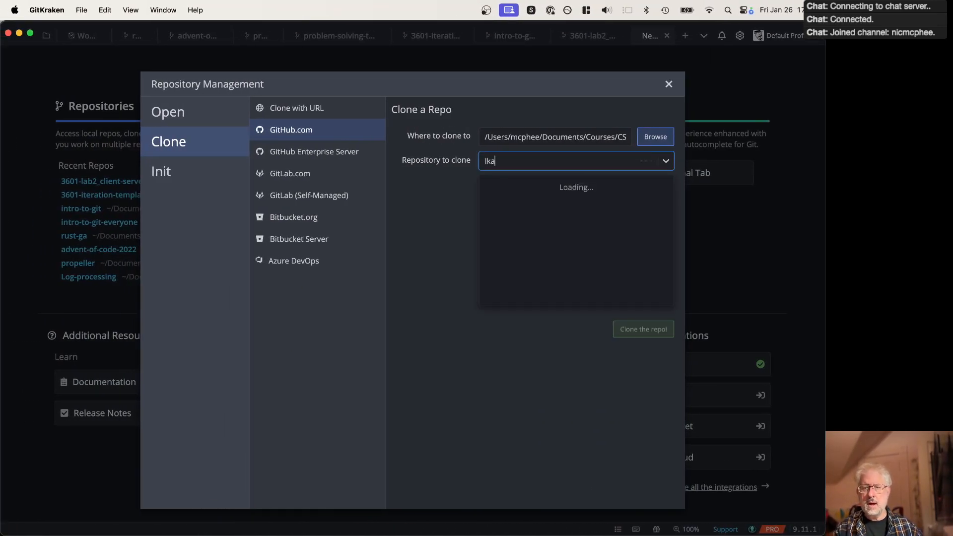
text(bran)
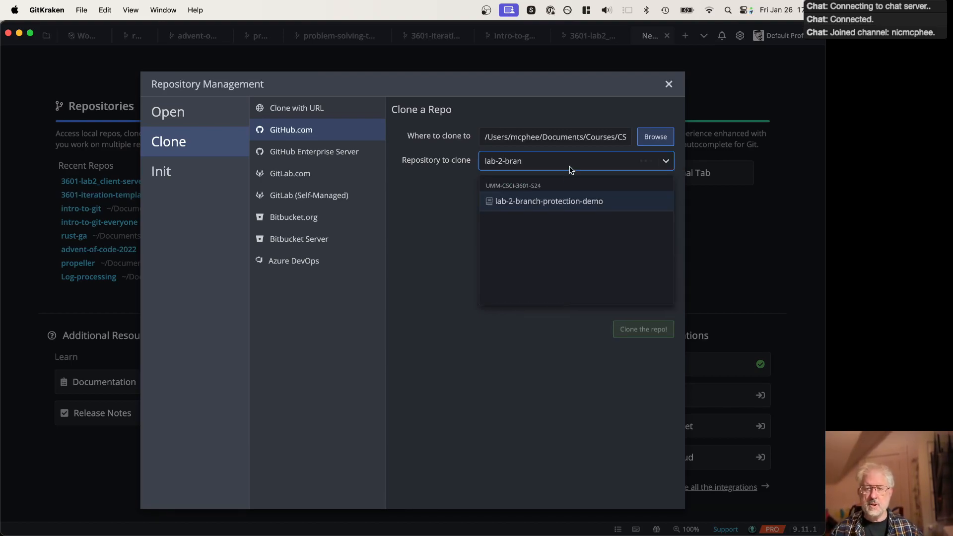
click(553, 205)
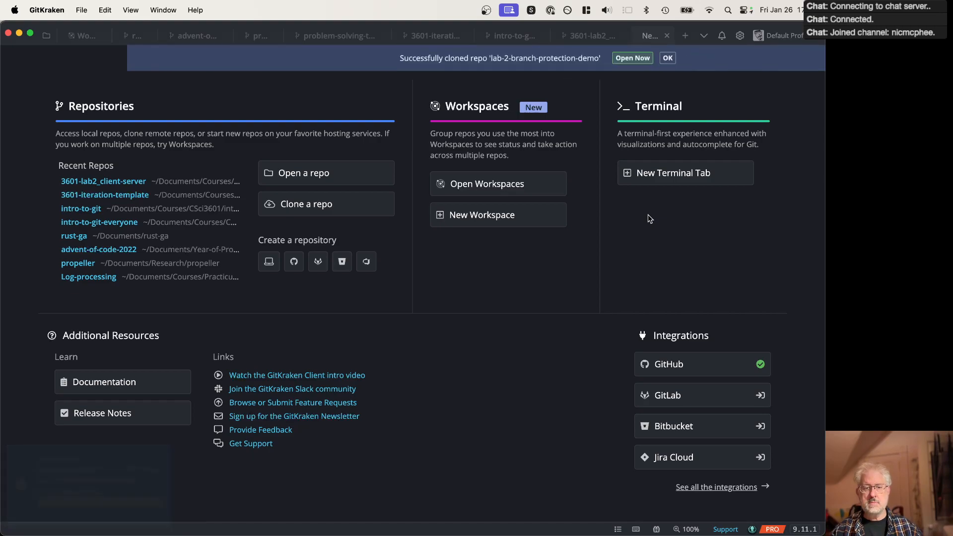
Step: Open the newly cloned lab-2-branch-protection-demo repository, switch to Terminal and run "code ." to launch its folder in VS Code
click(503, 60)
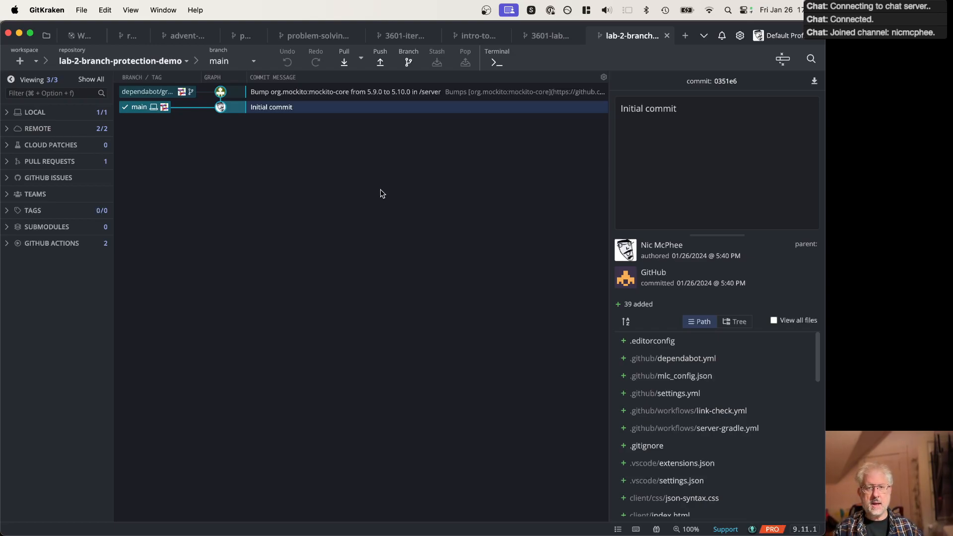
key(super+Tab)
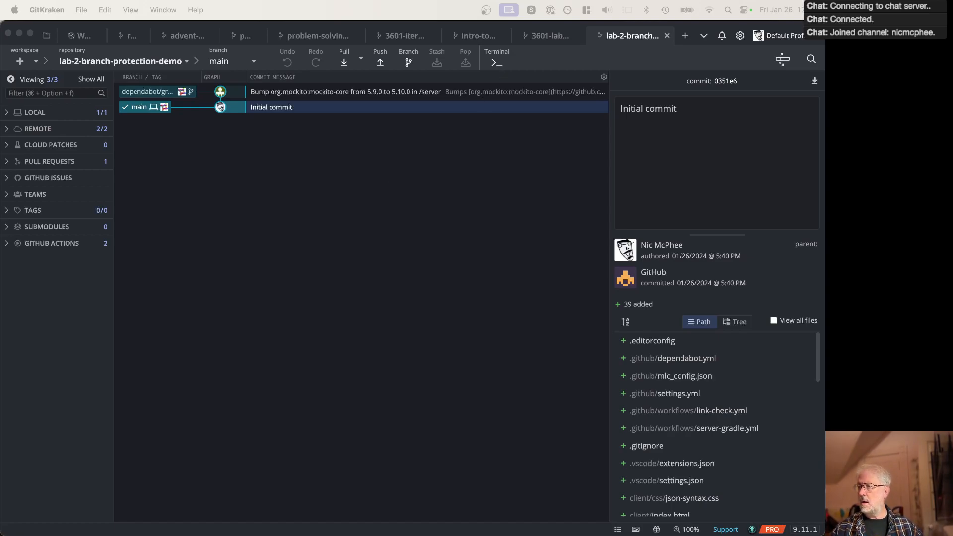
drag(581, 118, 315, 127)
text(code .)
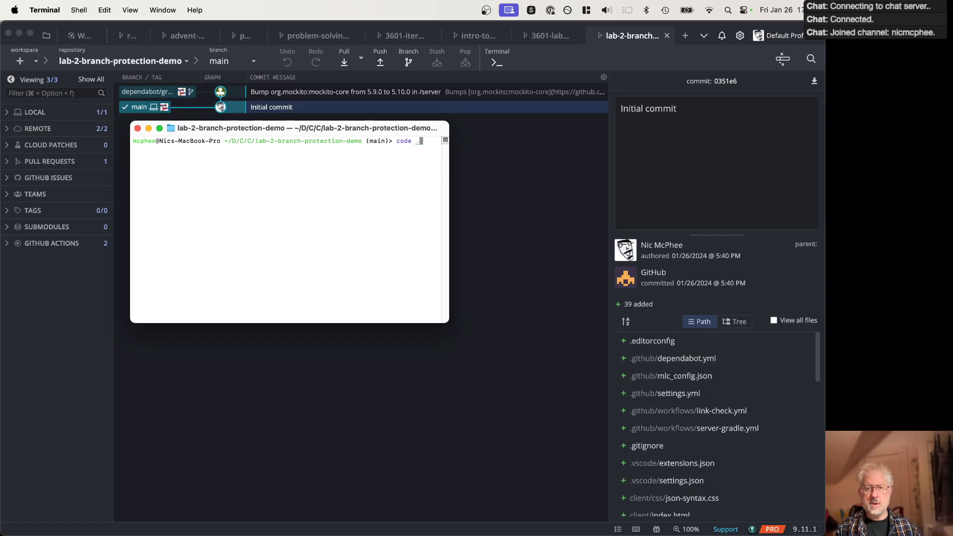
key(Return)
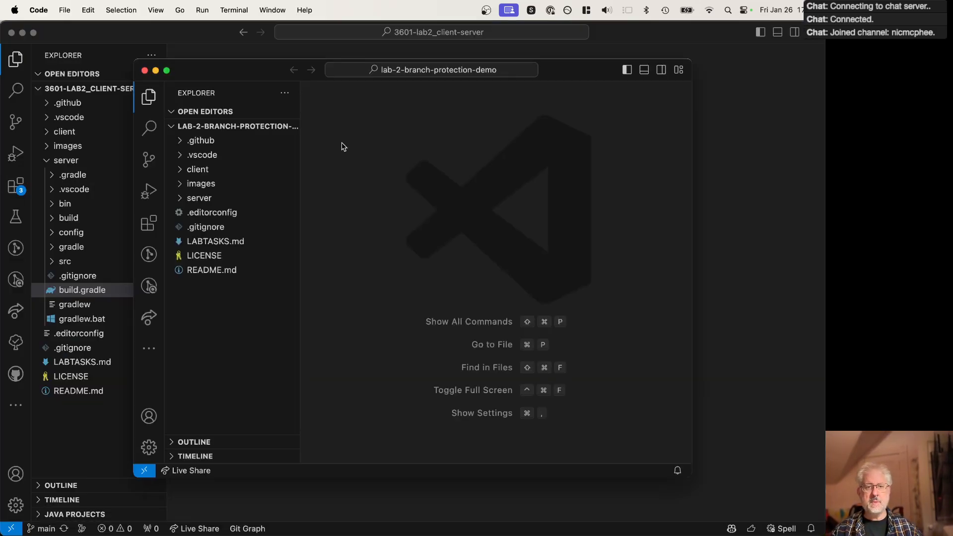
Step: Maximize the lab-2-branch-protection-demo window and open README.md at the end of the file
click(507, 342)
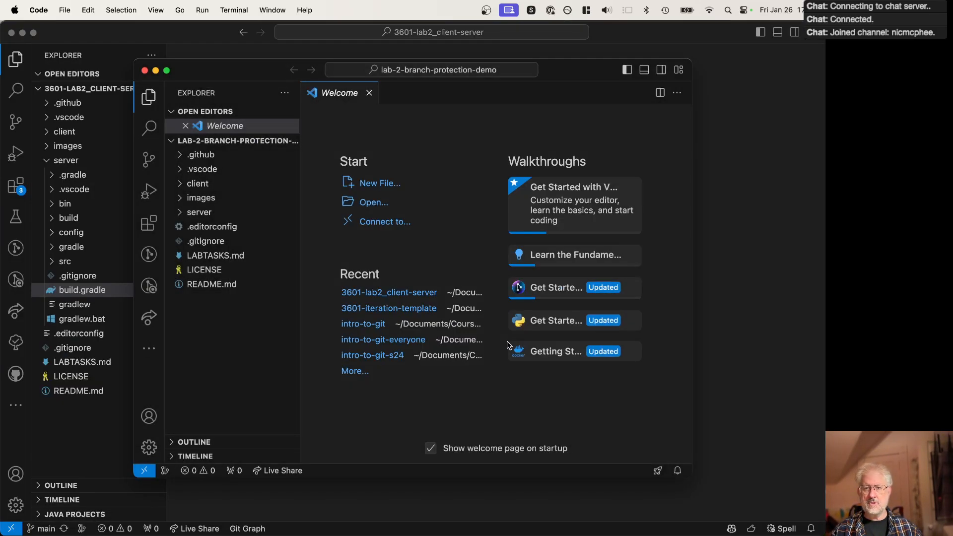
double_click(582, 69)
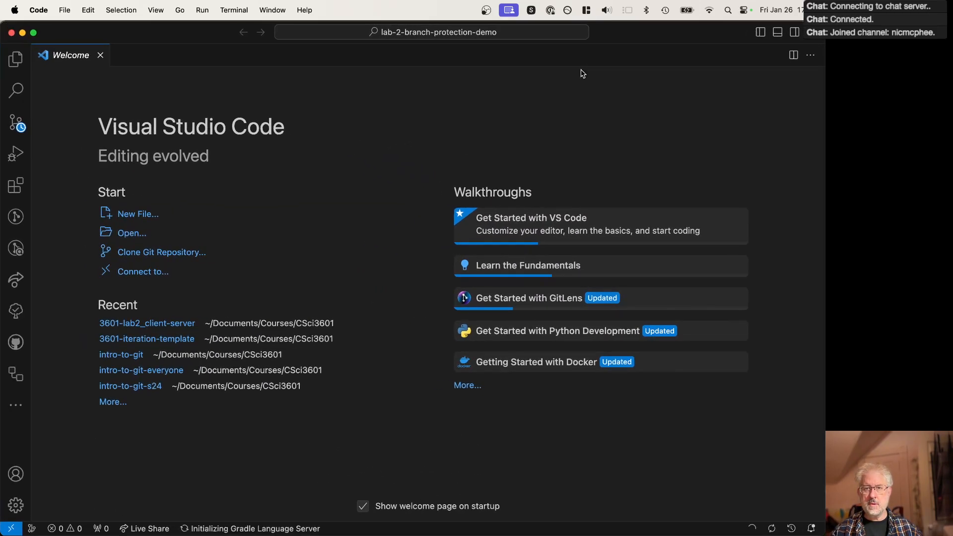
click(15, 59)
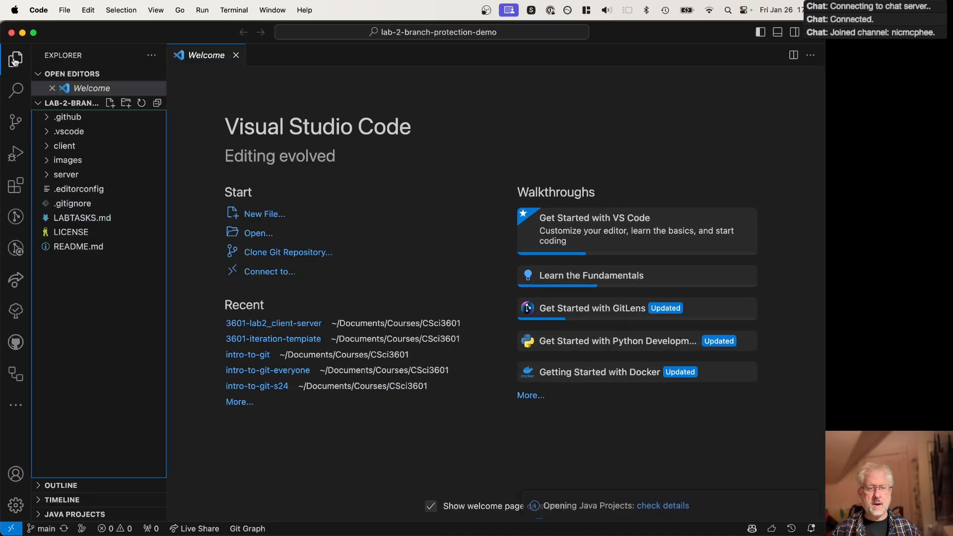
click(82, 246)
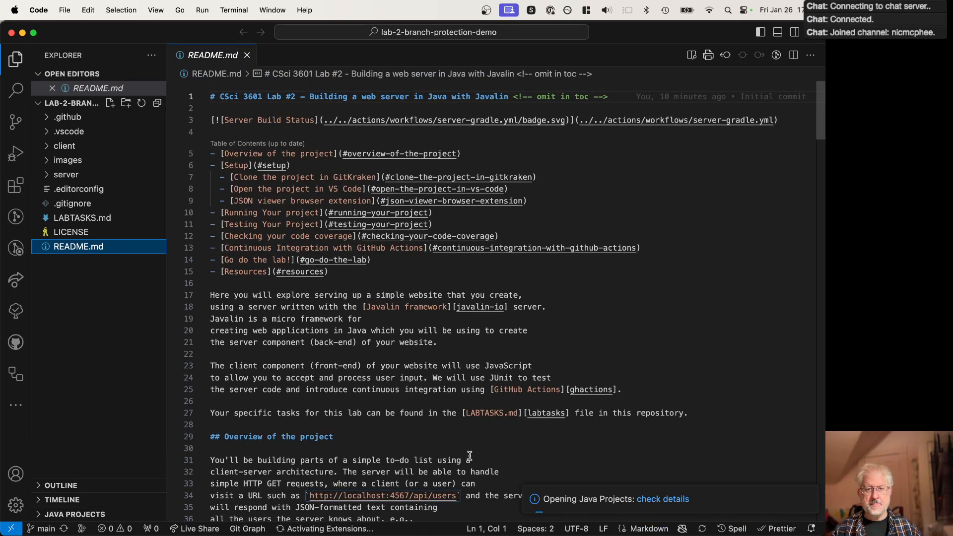
scroll(470, 455, down, 20)
scroll(470, 456, up, 5)
click(469, 456)
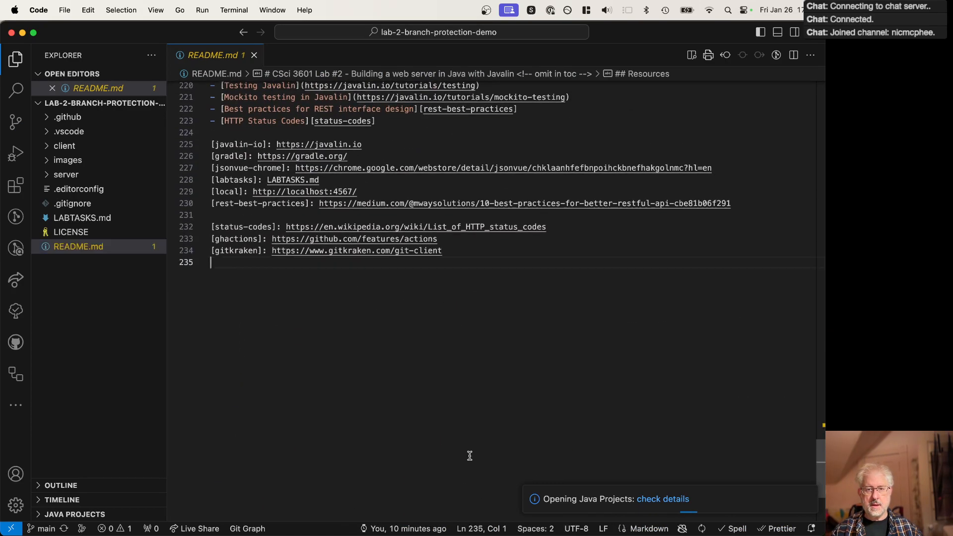
Step: Hide the file explorer and add a "---" rule followed by a blank line at the end of README.md
key(super+b)
key(Return)
text(---)
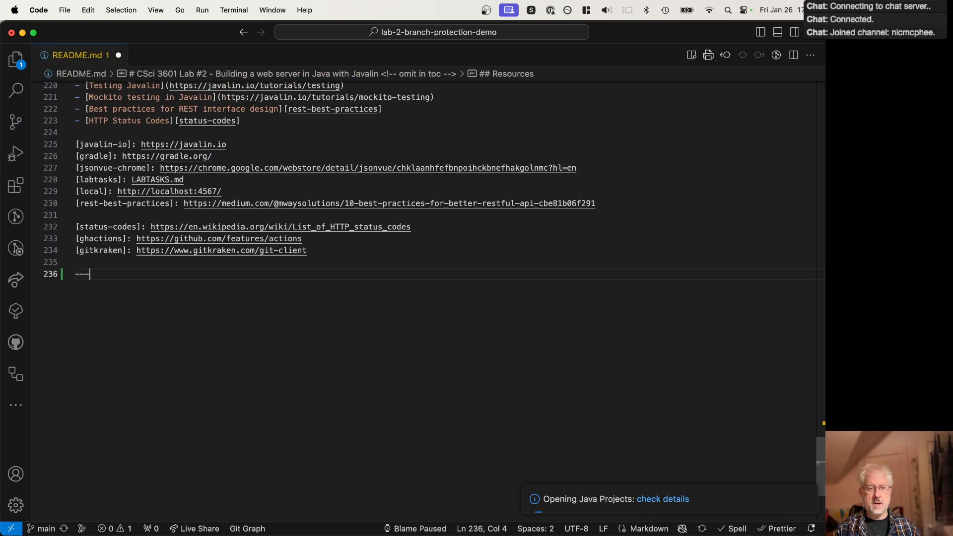
key(BackSpace)
key(BackSpace)
key(BackSpace)
text(--)
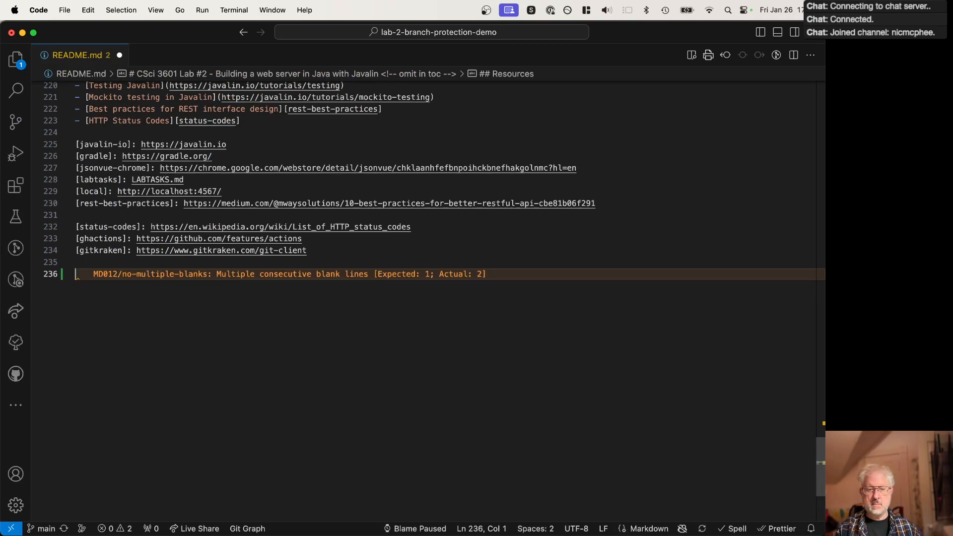
text(--)
key(Return)
key(Return)
Step: Add the line "Adding silly to show that I can't push to `main`." below the rule, ending with a newline
text(Adding si)
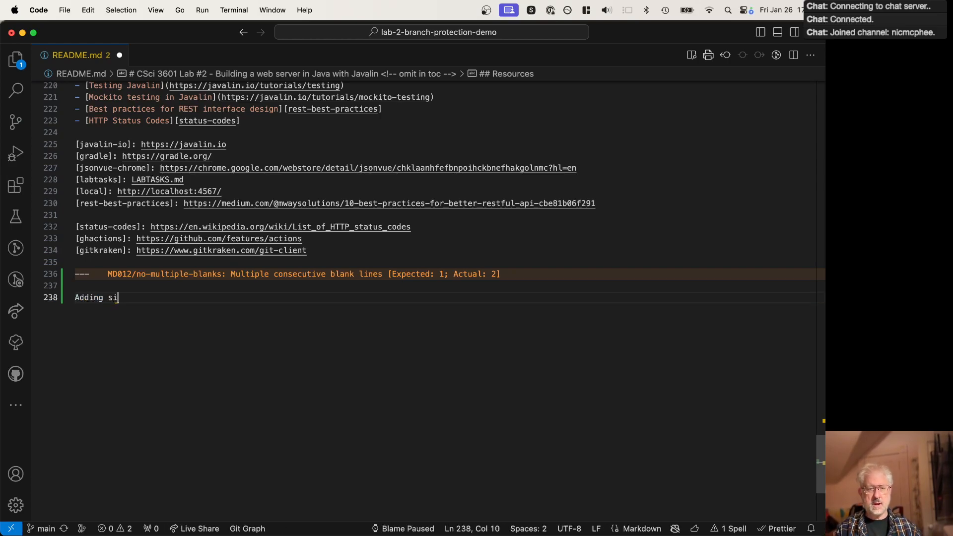
text(lly to show that )
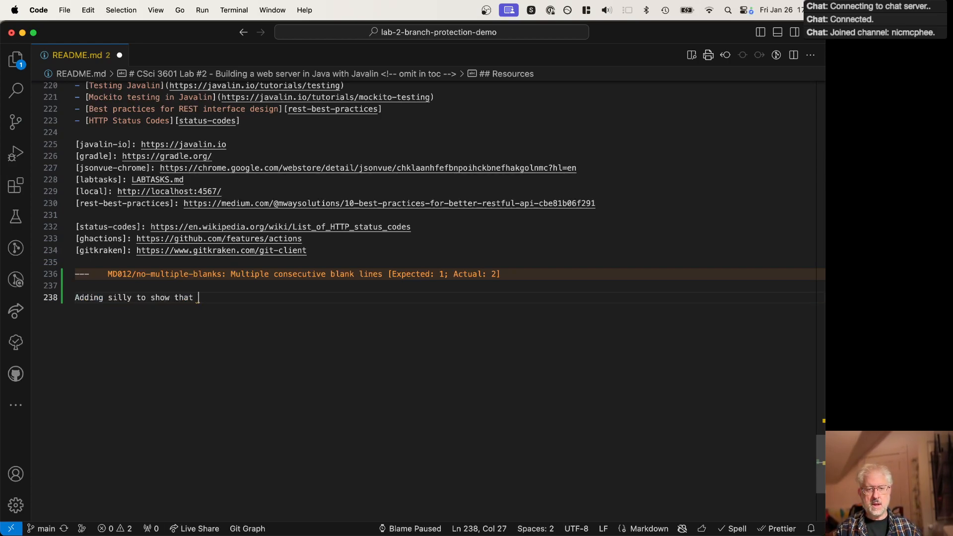
text(I can't push to main.)
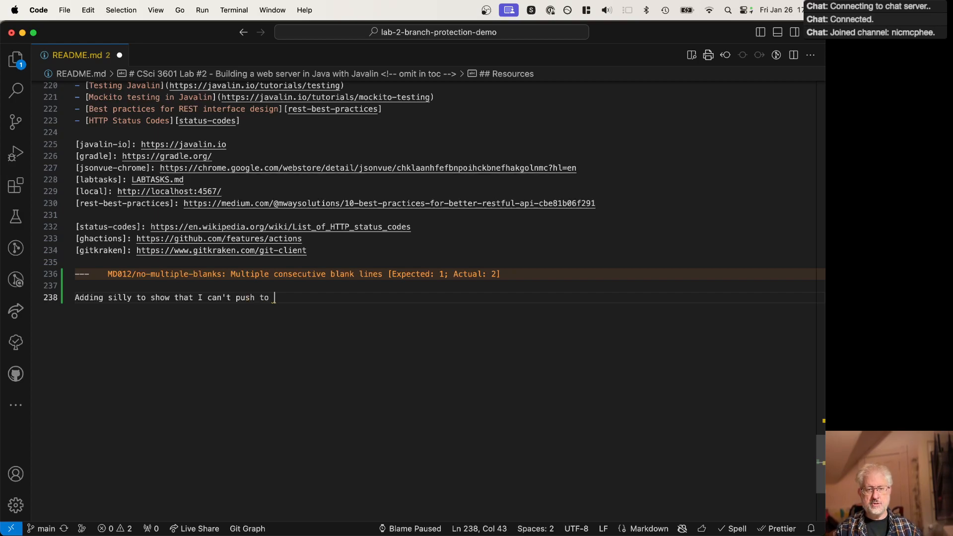
key(BackSpace)
key(BackSpace)
key(BackSpace)
key(BackSpace)
key(BackSpace)
text(`main`.)
key(Return)
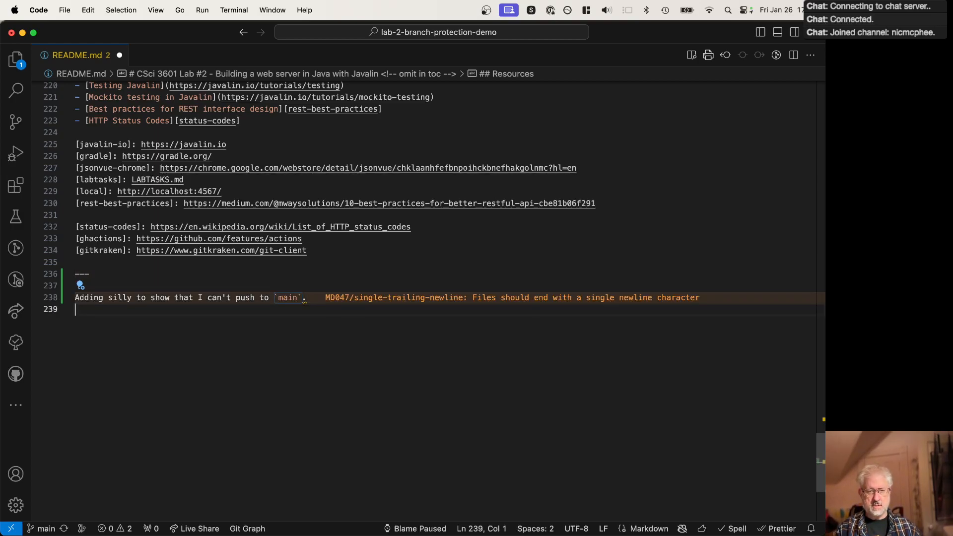
Step: Switch to GitKraken, view the uncommitted changes and stage README.md
key(super+Tab)
key(super+Tab)
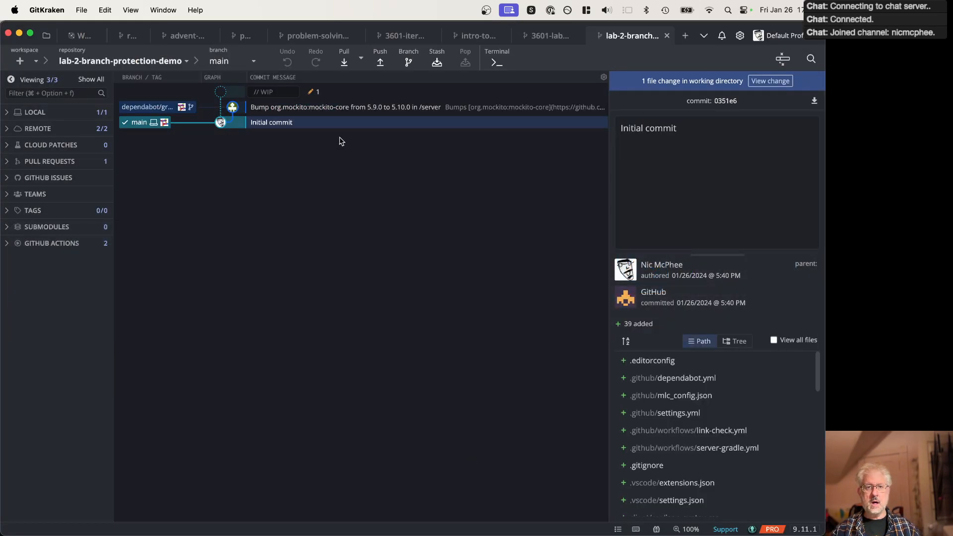
click(366, 93)
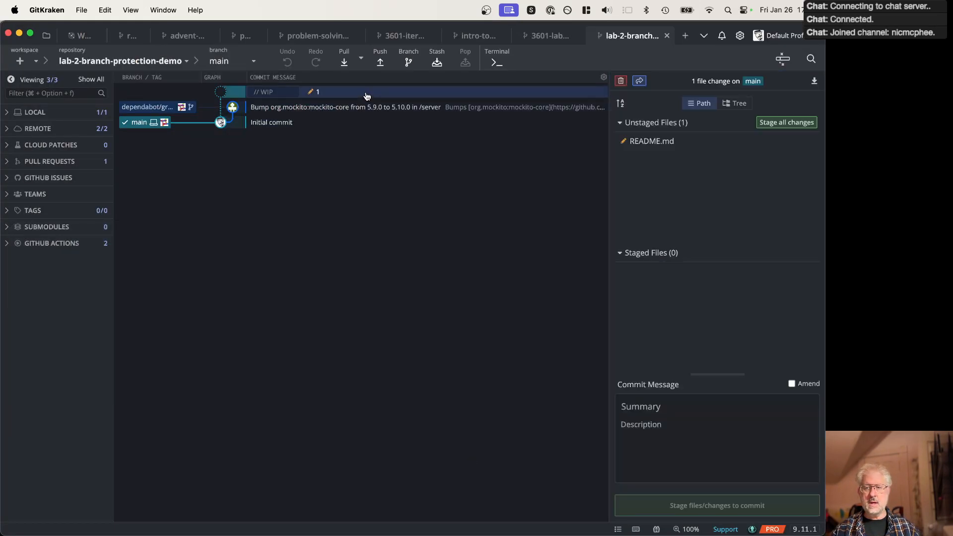
click(683, 142)
click(795, 143)
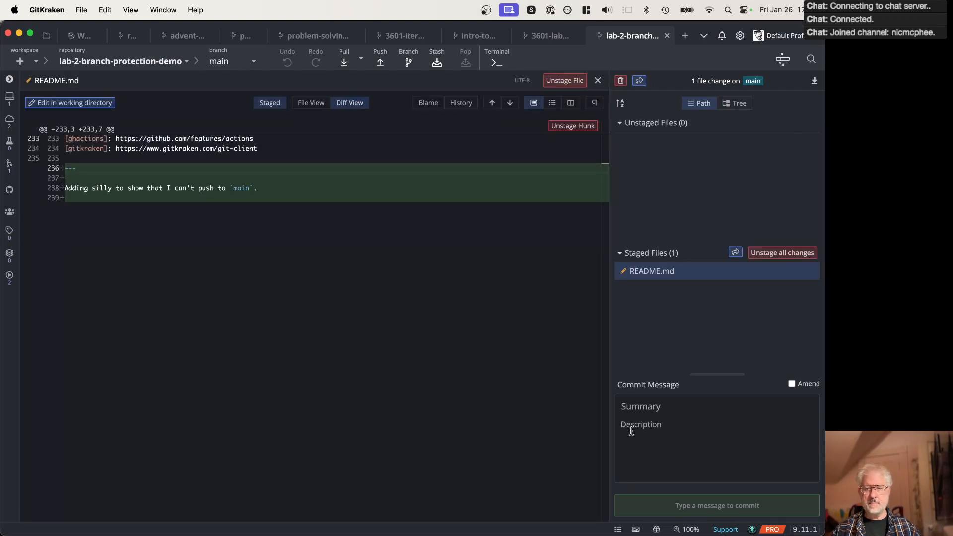
Step: Commit the staged README.md change with the summary "A silly commit" and try to push main to origin
click(652, 408)
text(A )
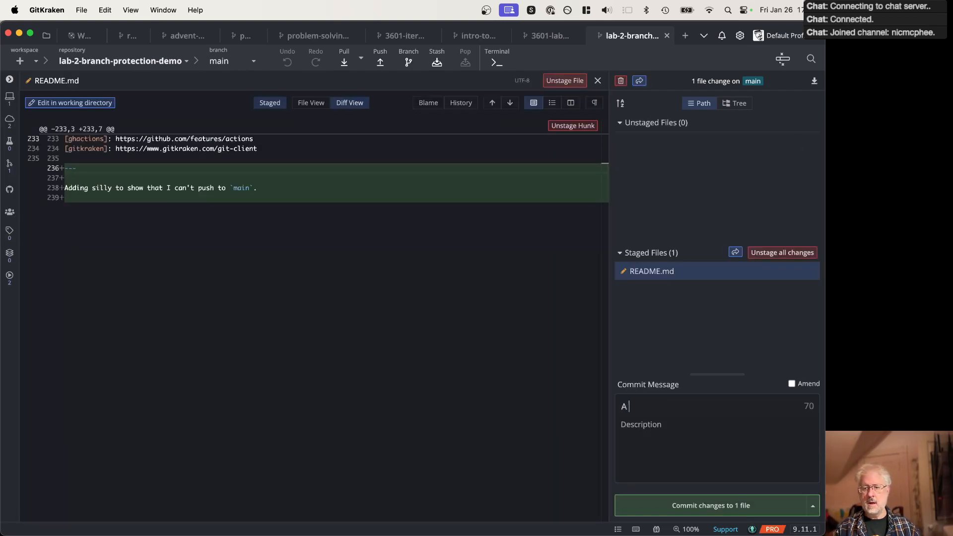
text(silly commit)
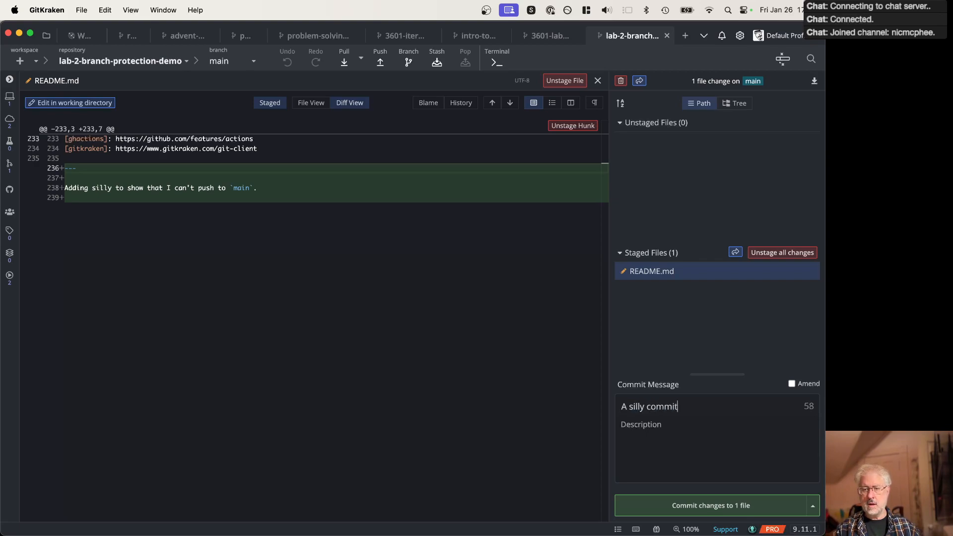
click(670, 505)
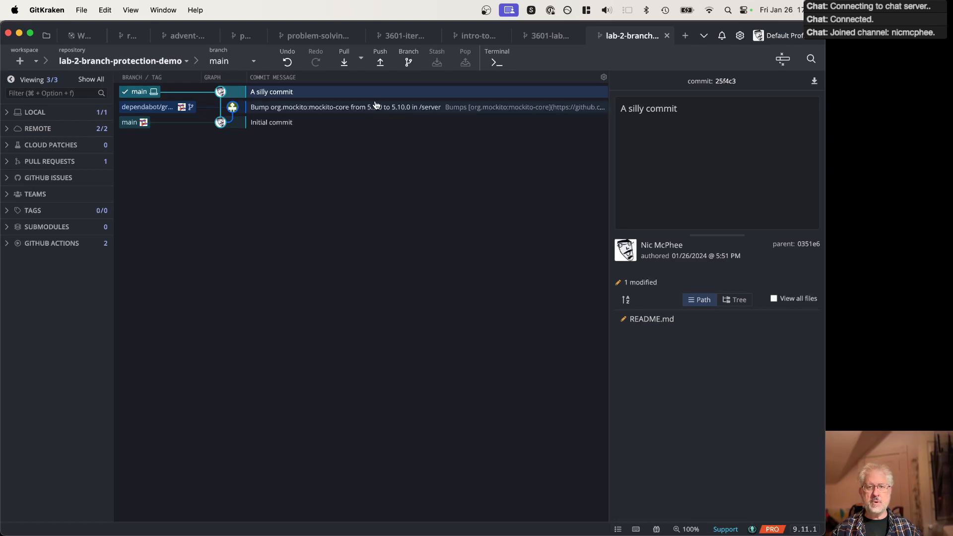
click(381, 63)
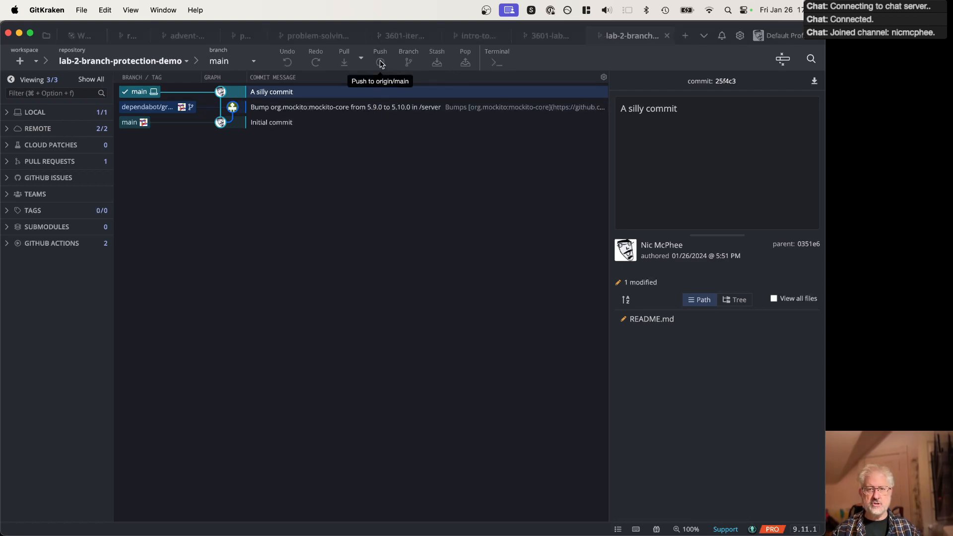